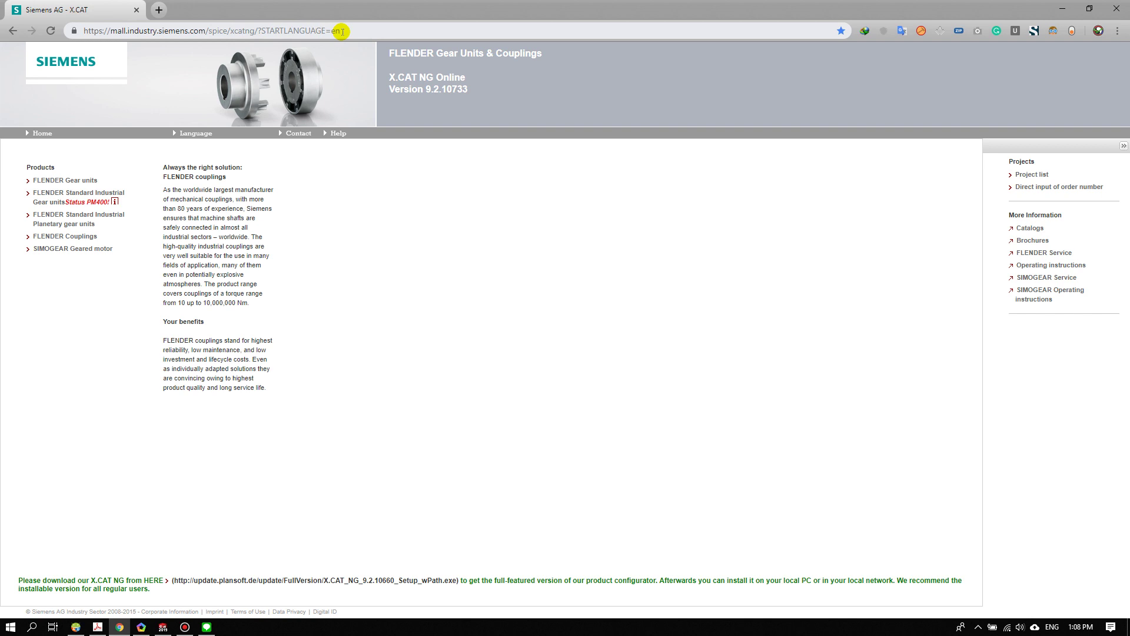
- Open the FLENDER Gear units catalog from the English start page
left_click(80, 180)
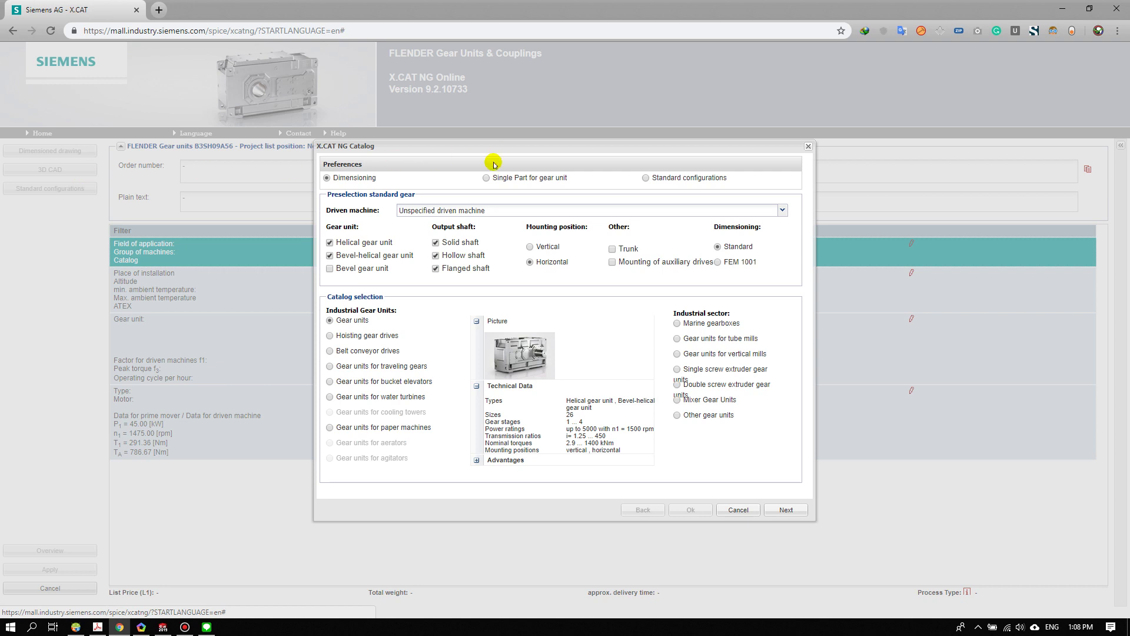
- Move the X.CAT NG Catalog dialog up and left and switch to Standard configurations
left_click(612, 148)
left_click_drag(611, 149, 553, 117)
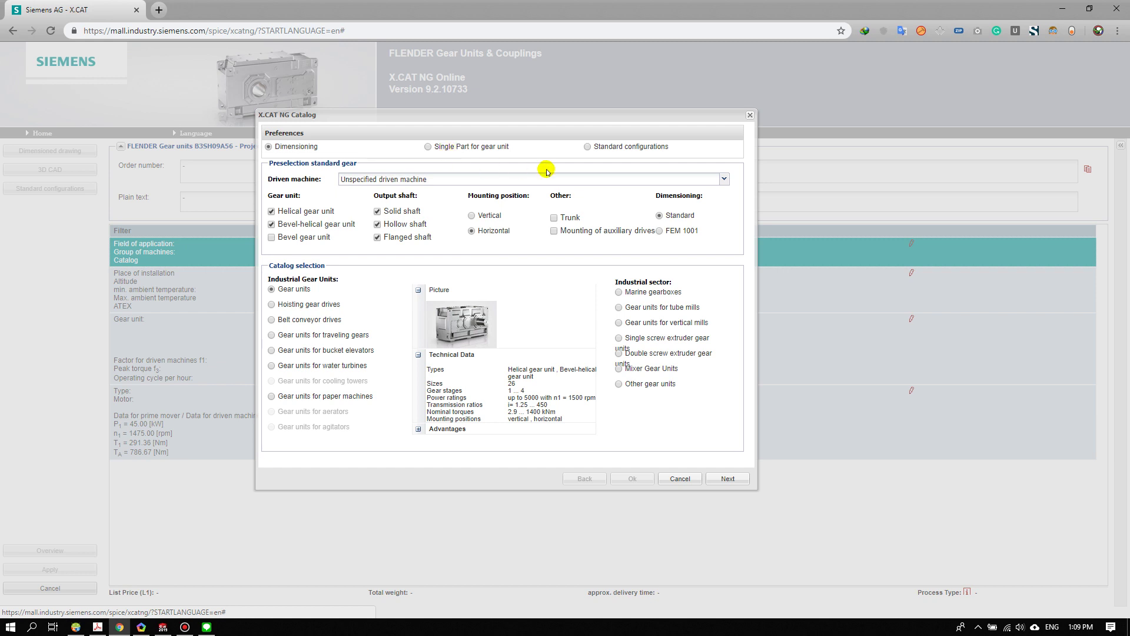
left_click(589, 147)
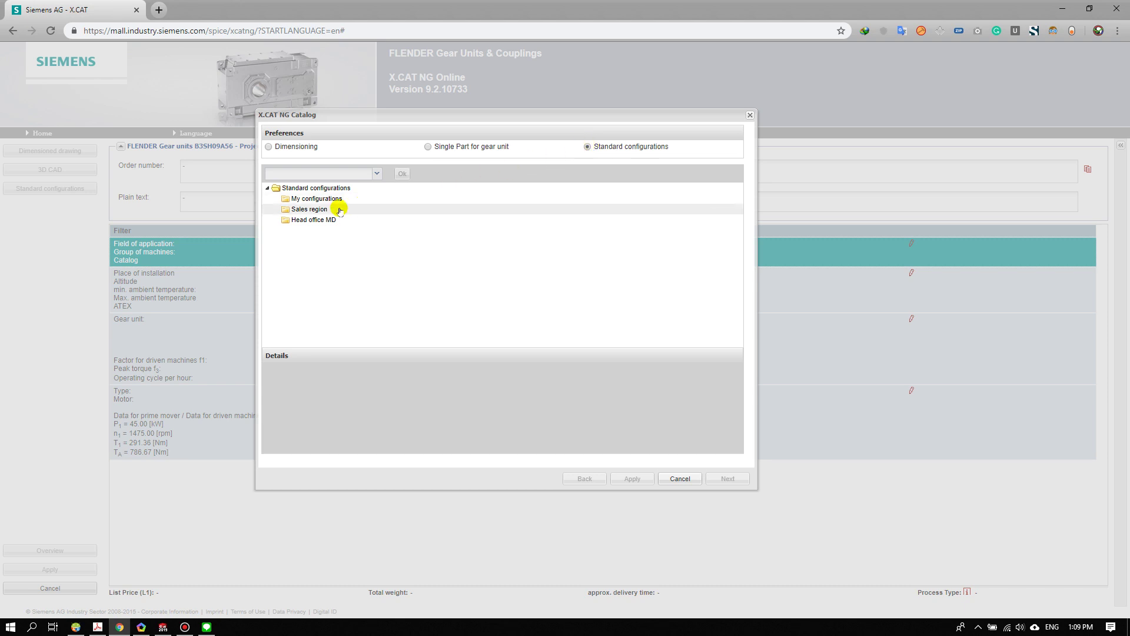
left_click(316, 200)
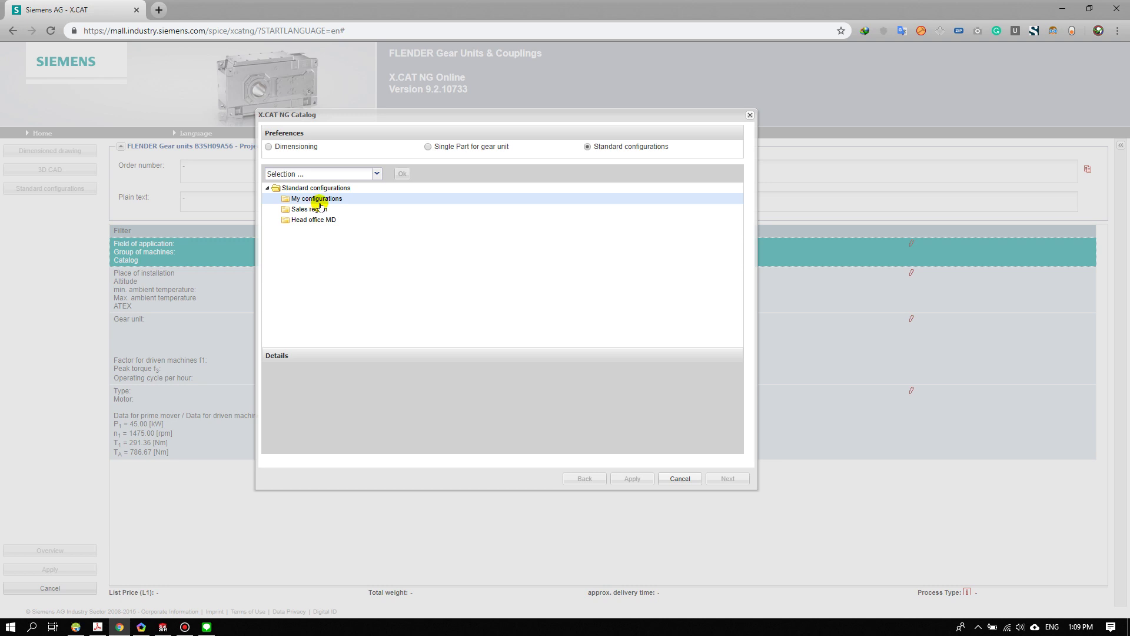
left_click(376, 173)
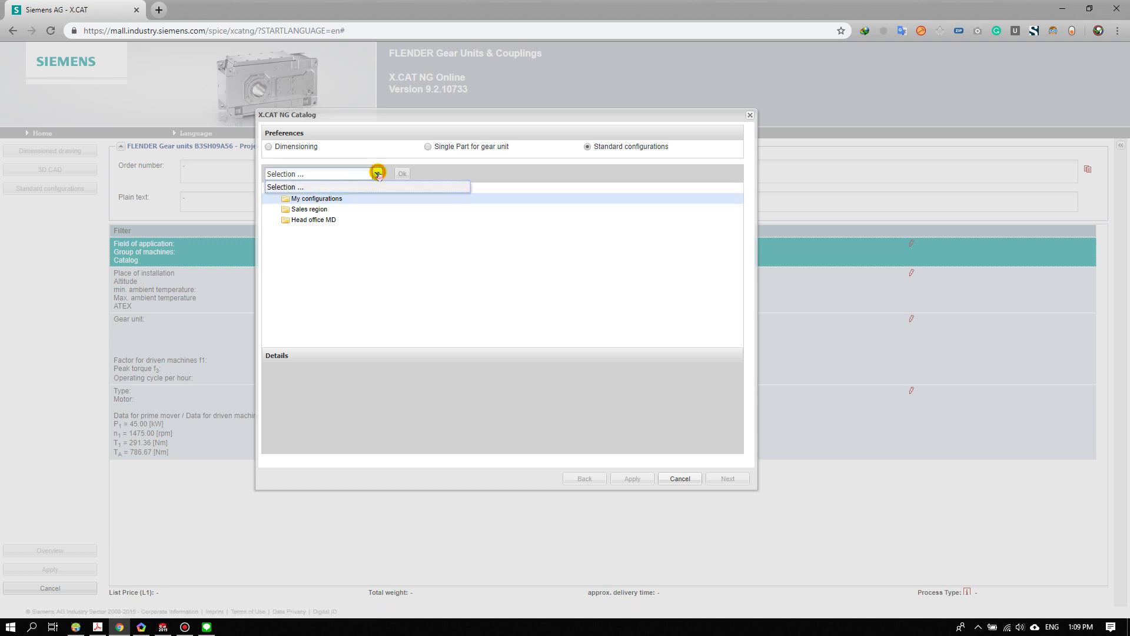
left_click(376, 173)
left_click(307, 210)
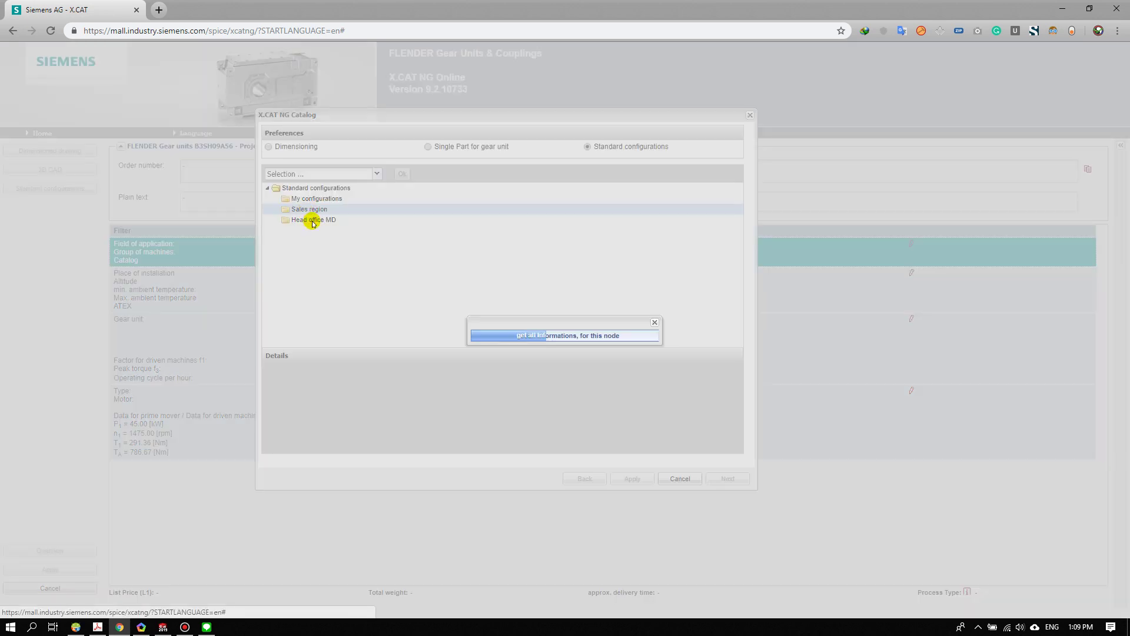
left_click(311, 220)
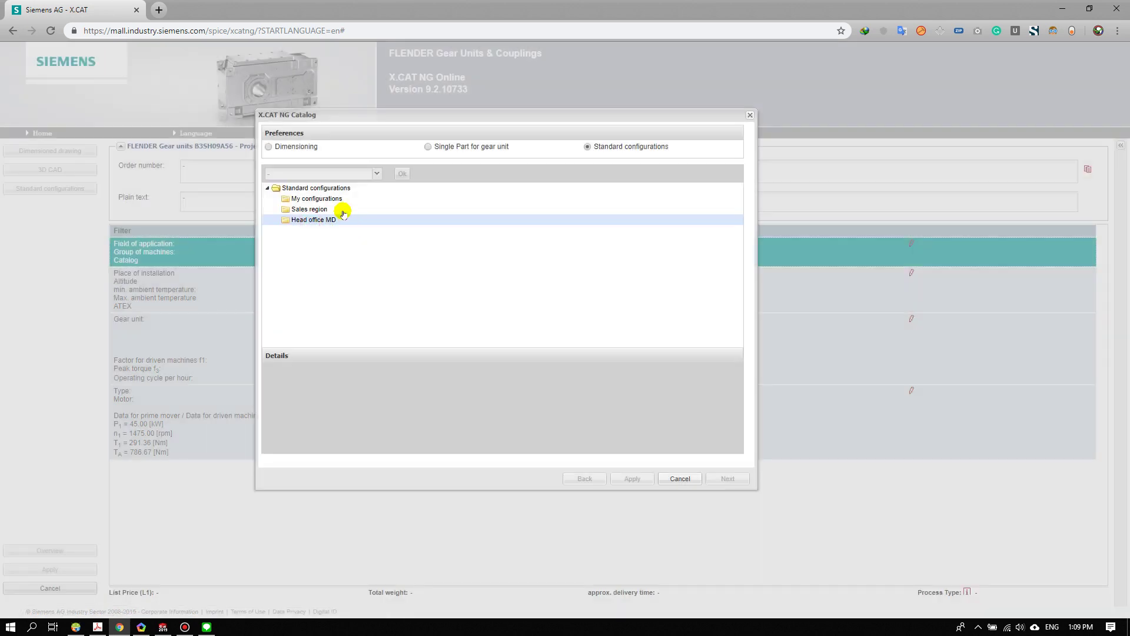
left_click(311, 199)
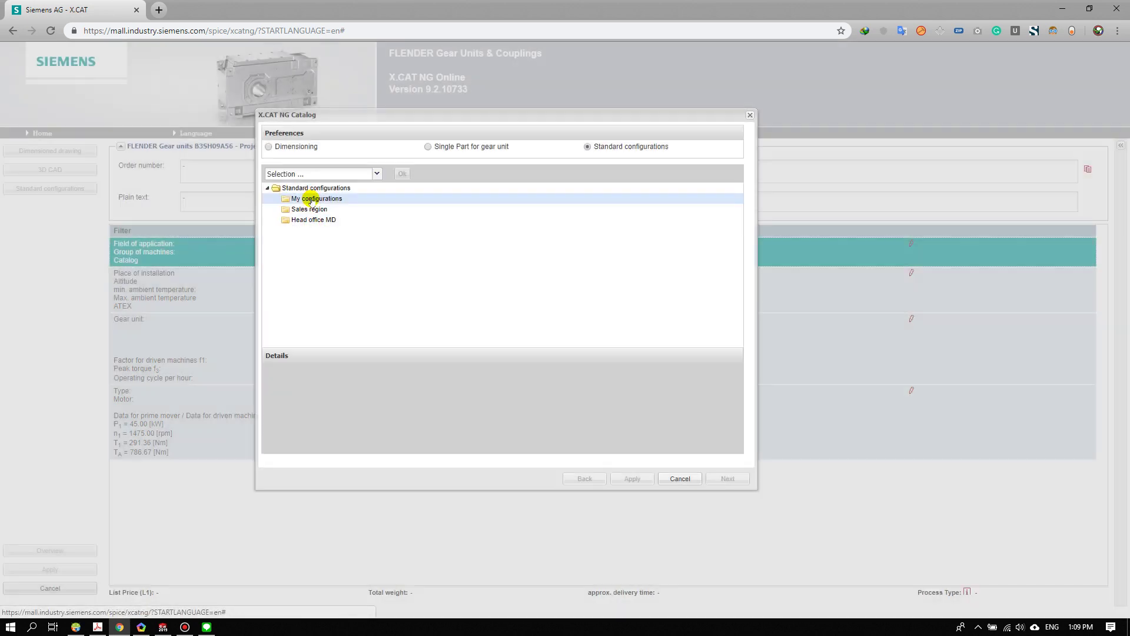
left_click(312, 209)
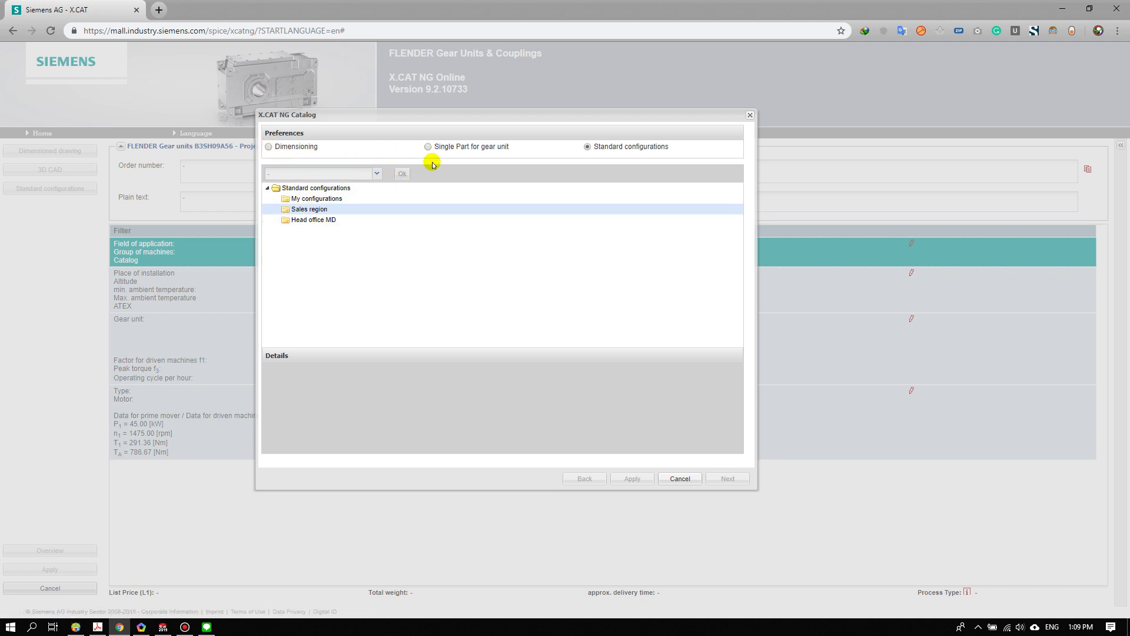
left_click(268, 149)
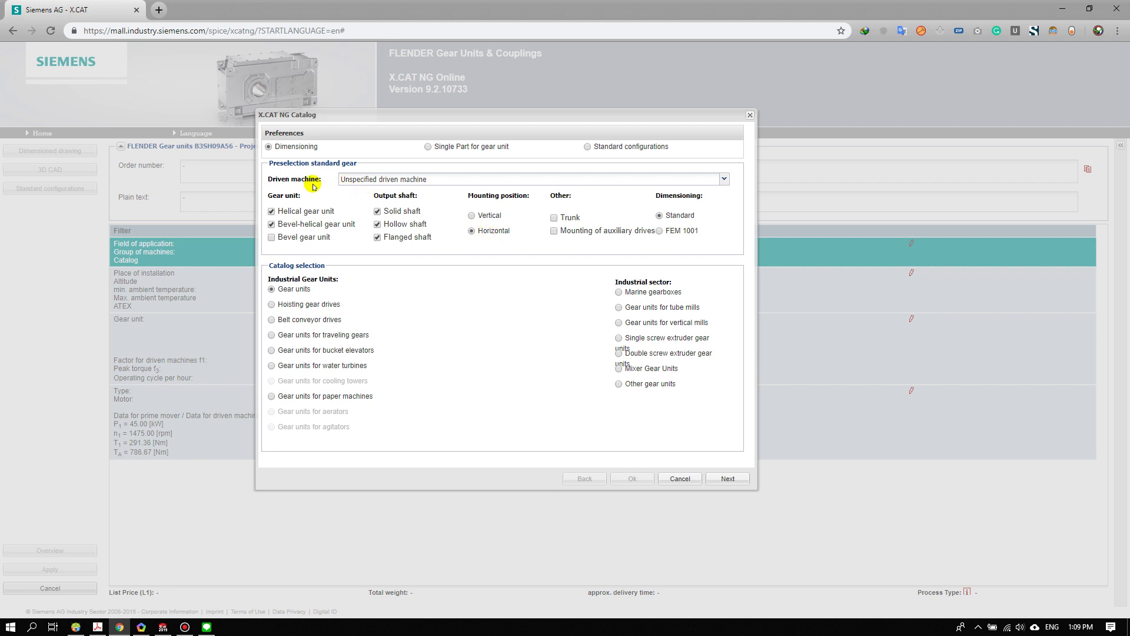
- Set the driven machine to Conveyors – Belt conveyor < 150 kW and filter to belt conveyor drives
left_click(615, 182)
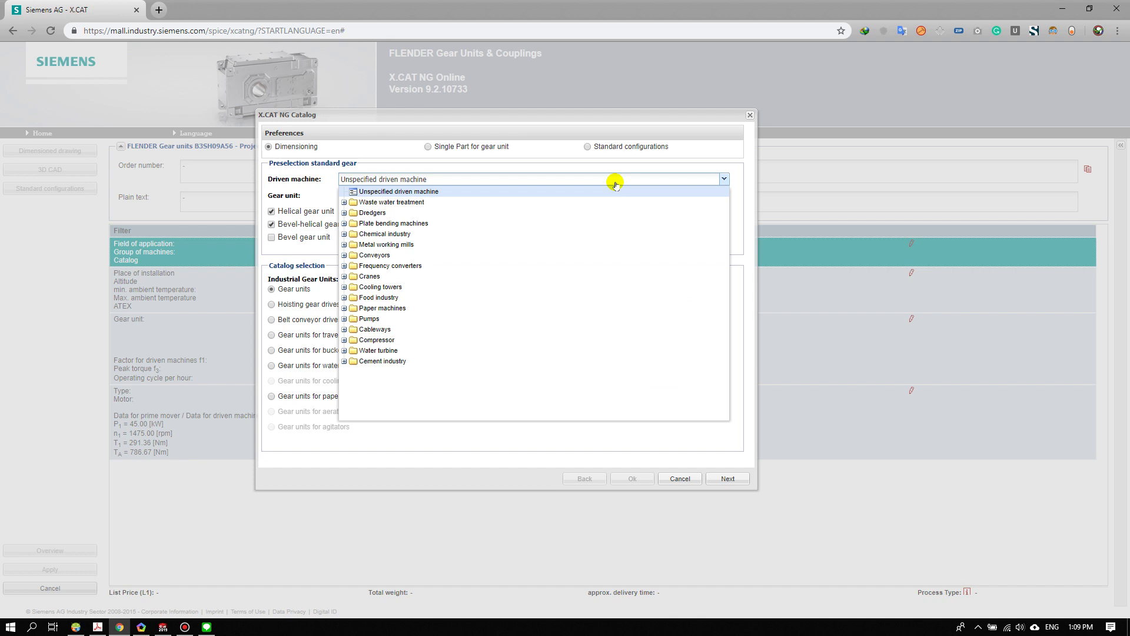
double_click(371, 255)
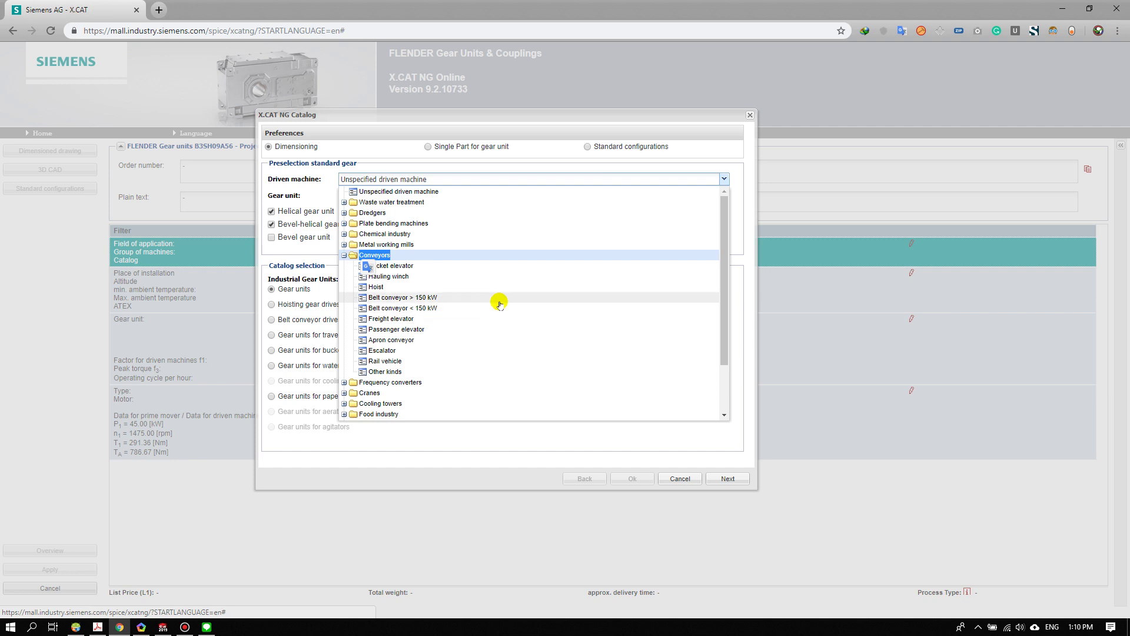
left_click(415, 255)
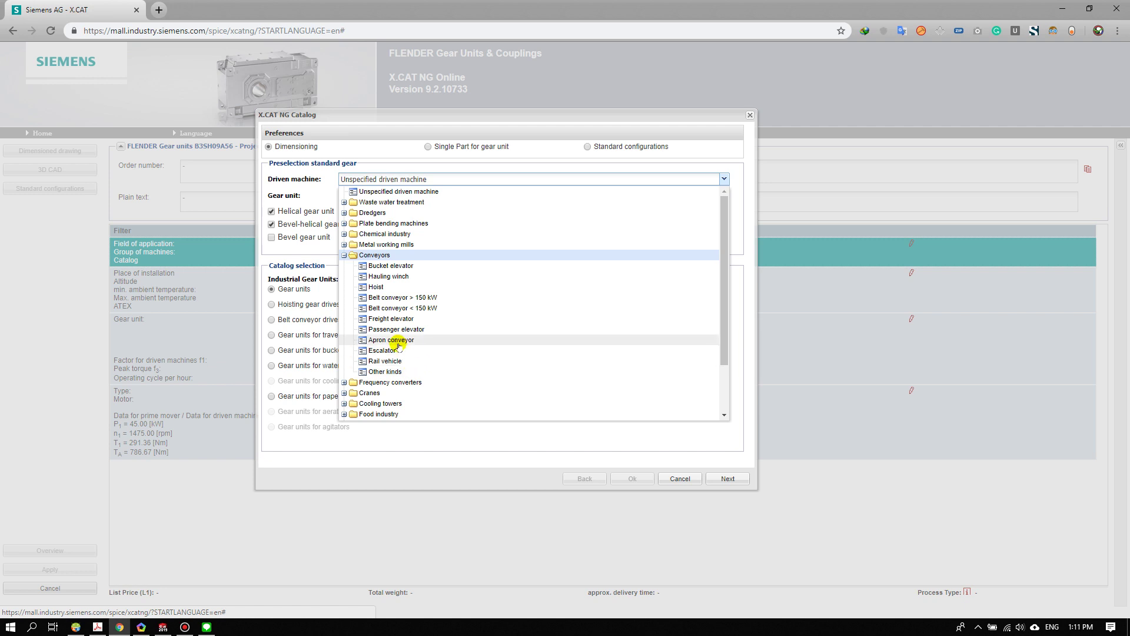
left_click(414, 308)
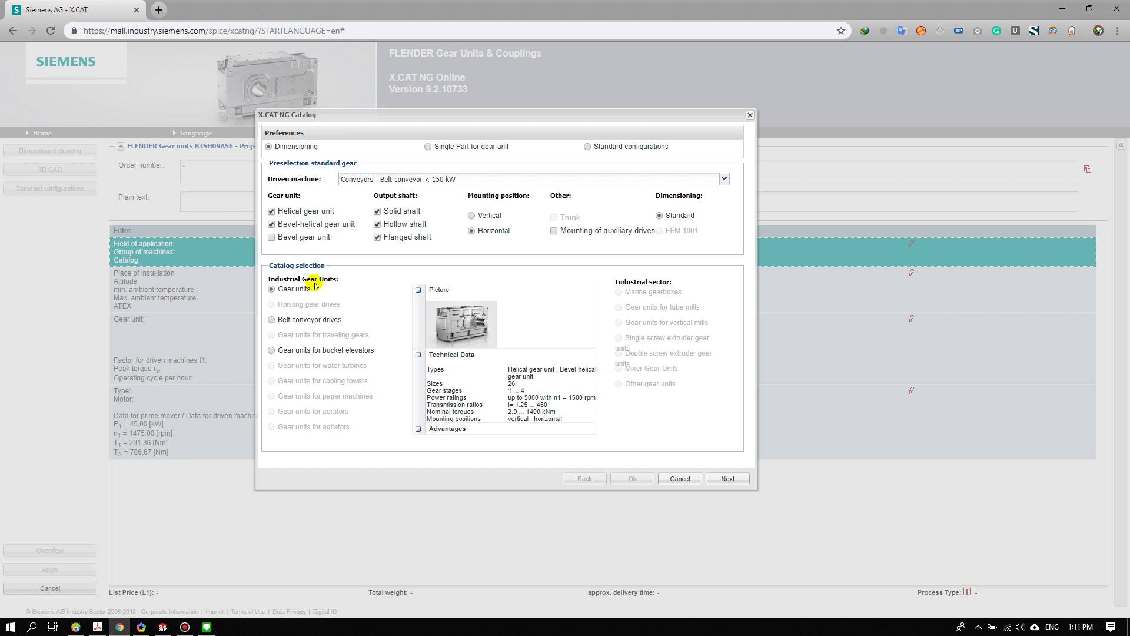
left_click(271, 322)
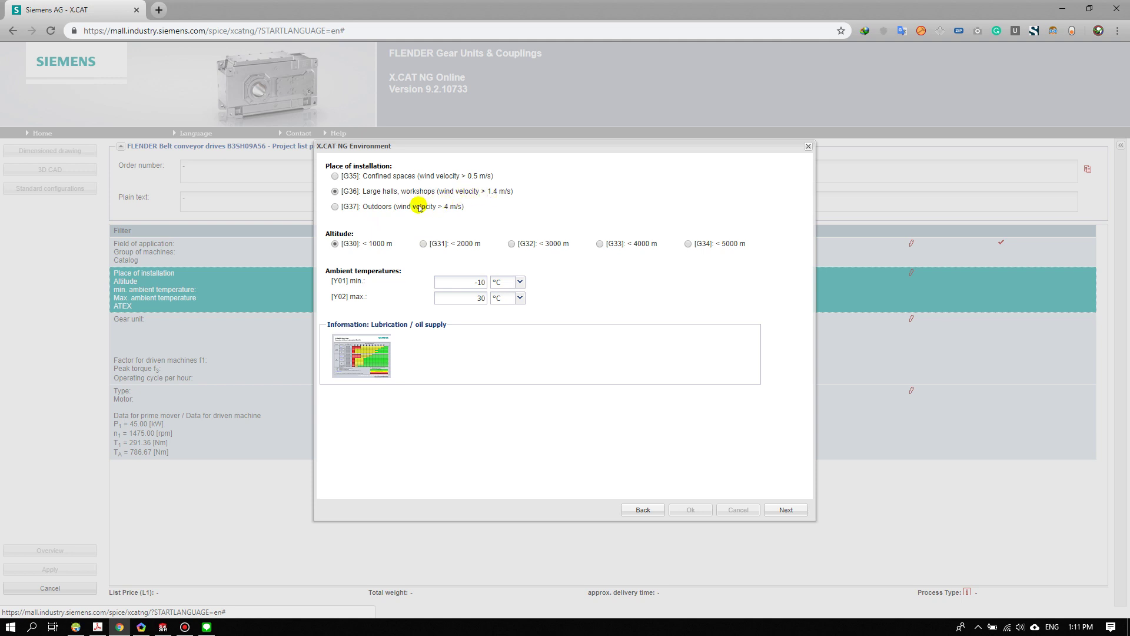
- Set installation to Outdoors, altitude below 2000 m, and maximum ambient temperature to 40 °C
left_click(335, 208)
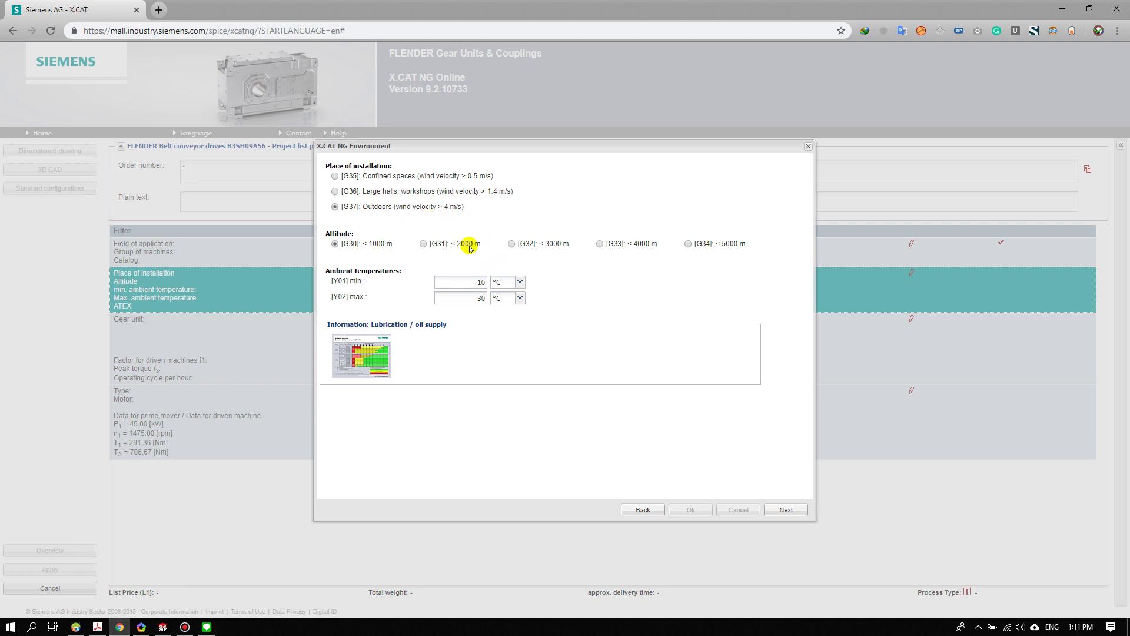
left_click(423, 243)
double_click(475, 298)
type("40")
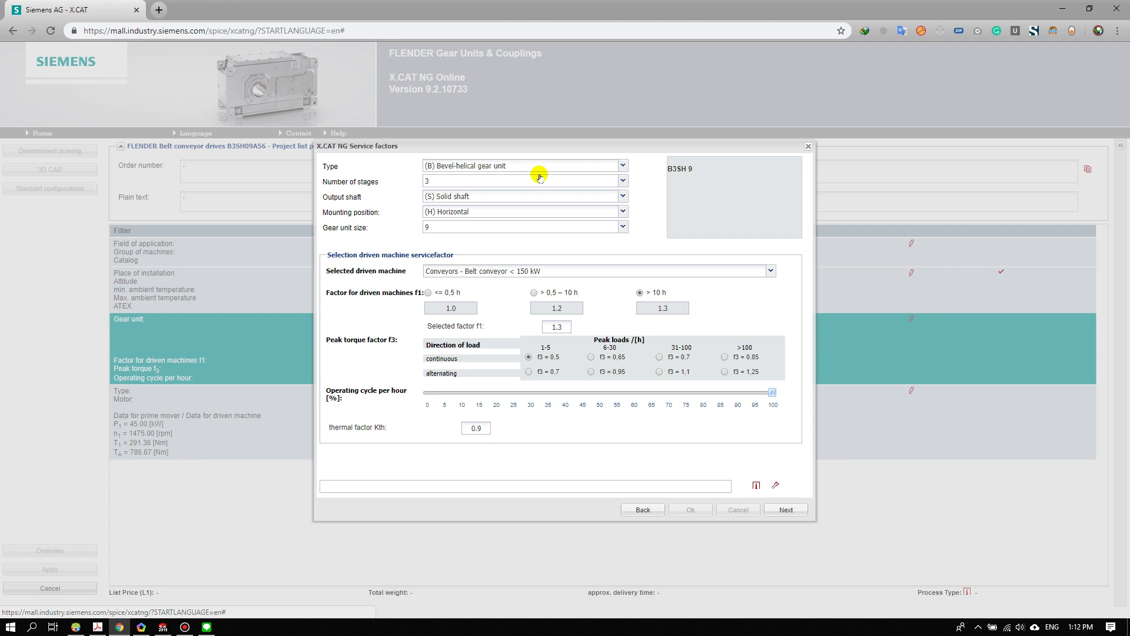
- Choose the (T) split-housing bevel-helical type, keeping 3 stages, solid shaft and horizontal mounting
left_click(538, 165)
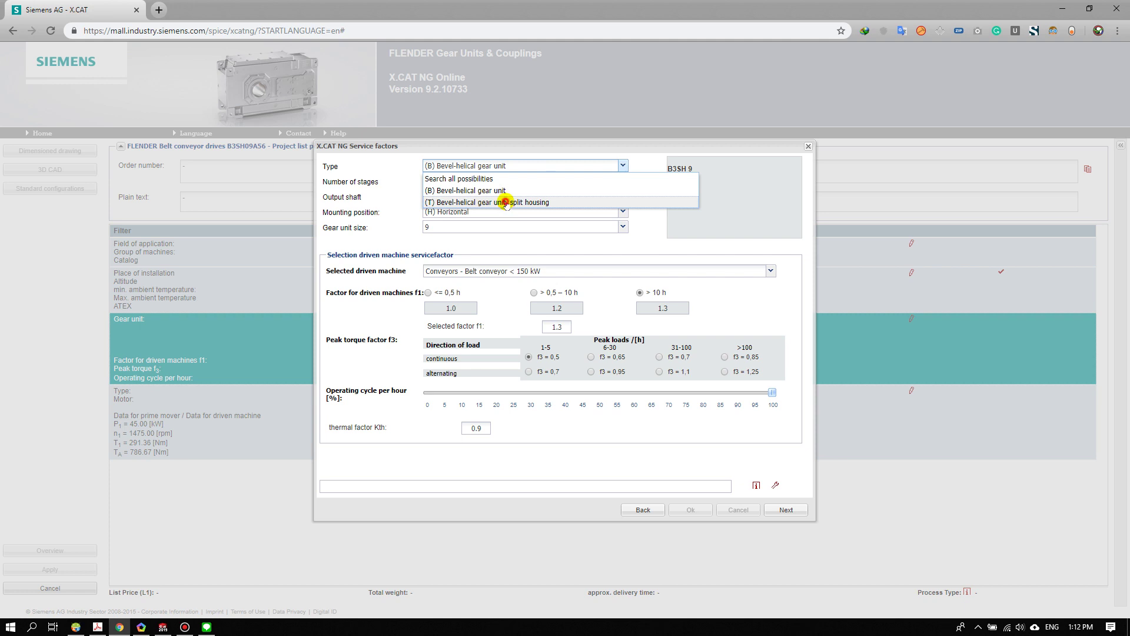
left_click(506, 203)
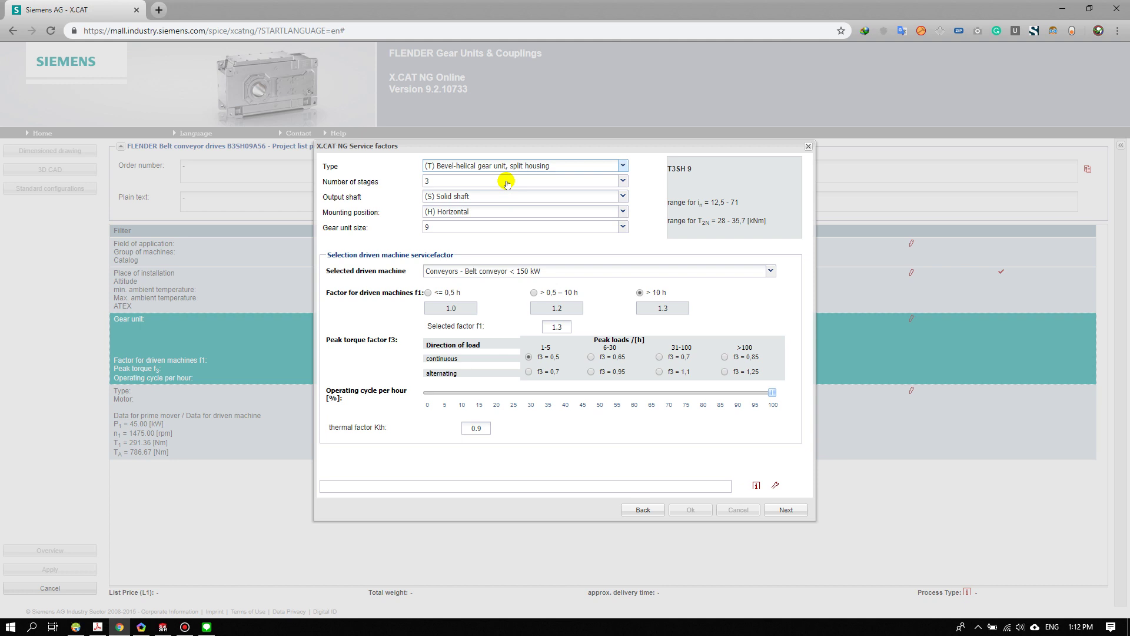
left_click(507, 183)
left_click(505, 185)
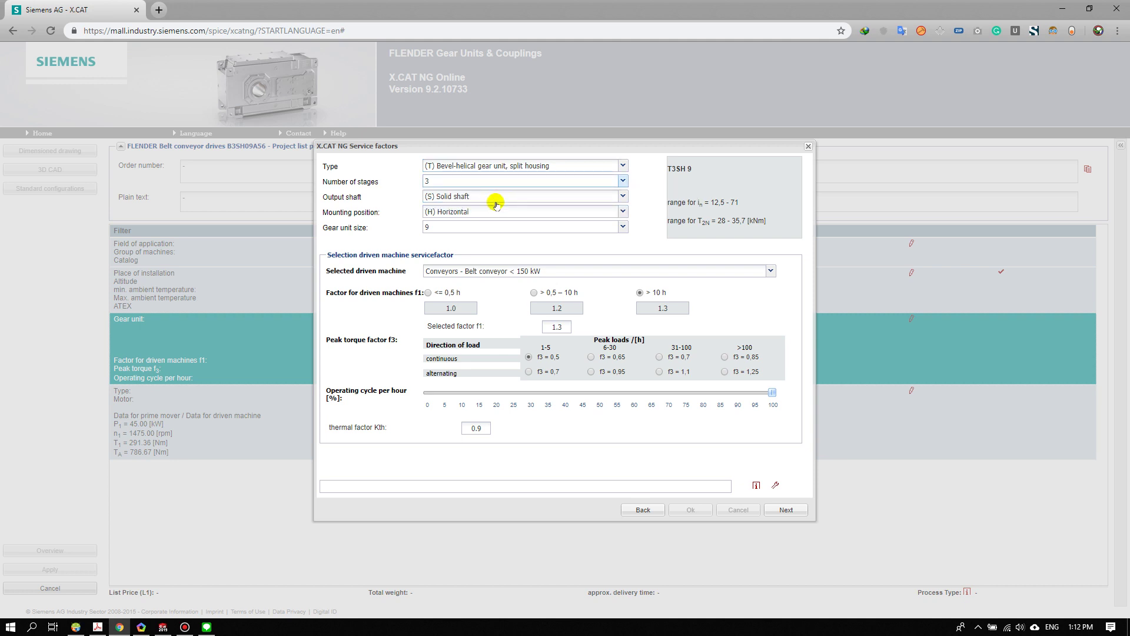
left_click(493, 199)
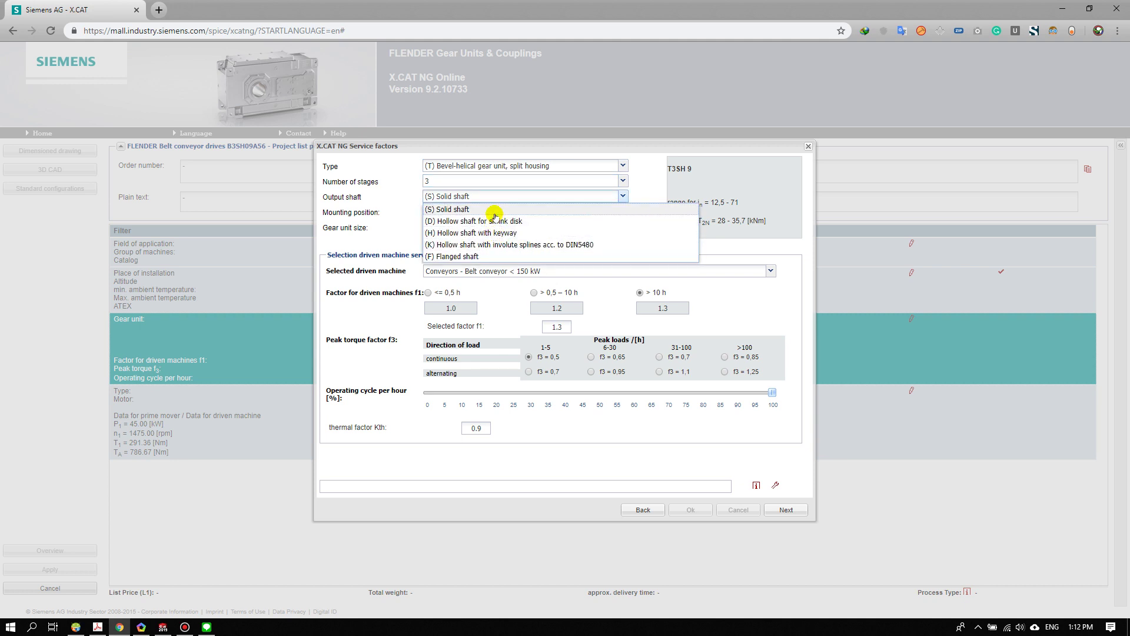
left_click(495, 210)
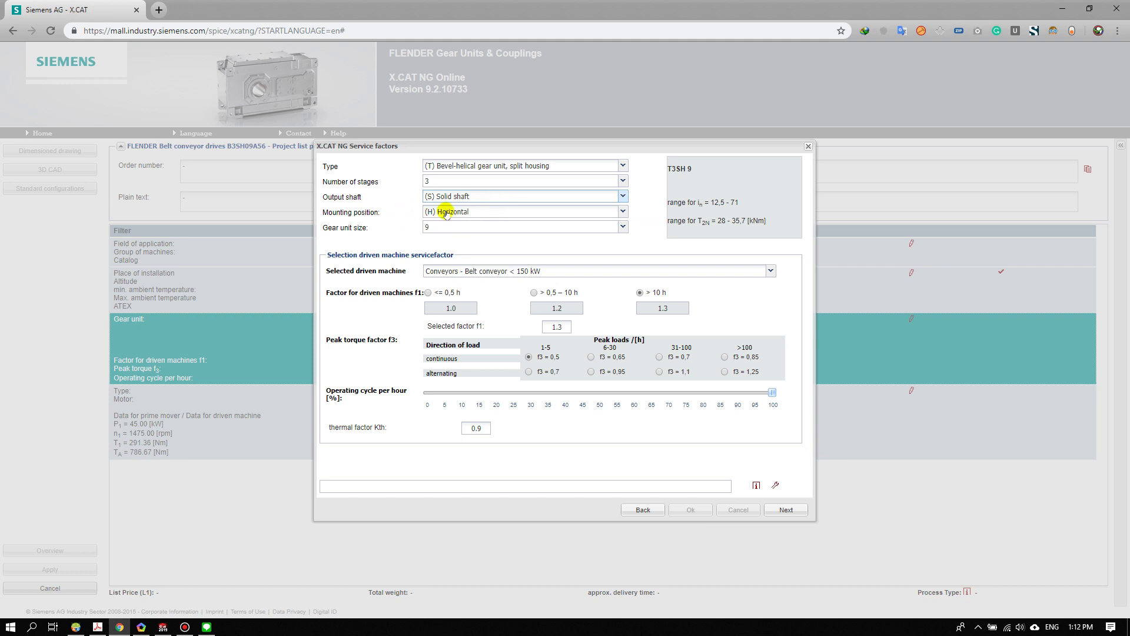
left_click(477, 214)
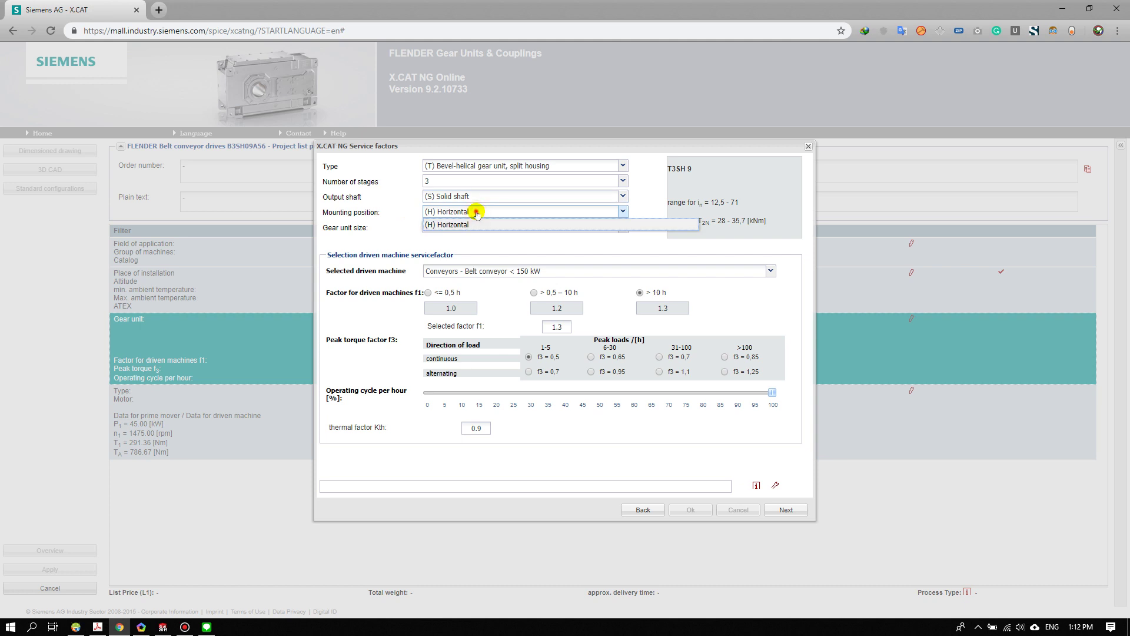
left_click(477, 214)
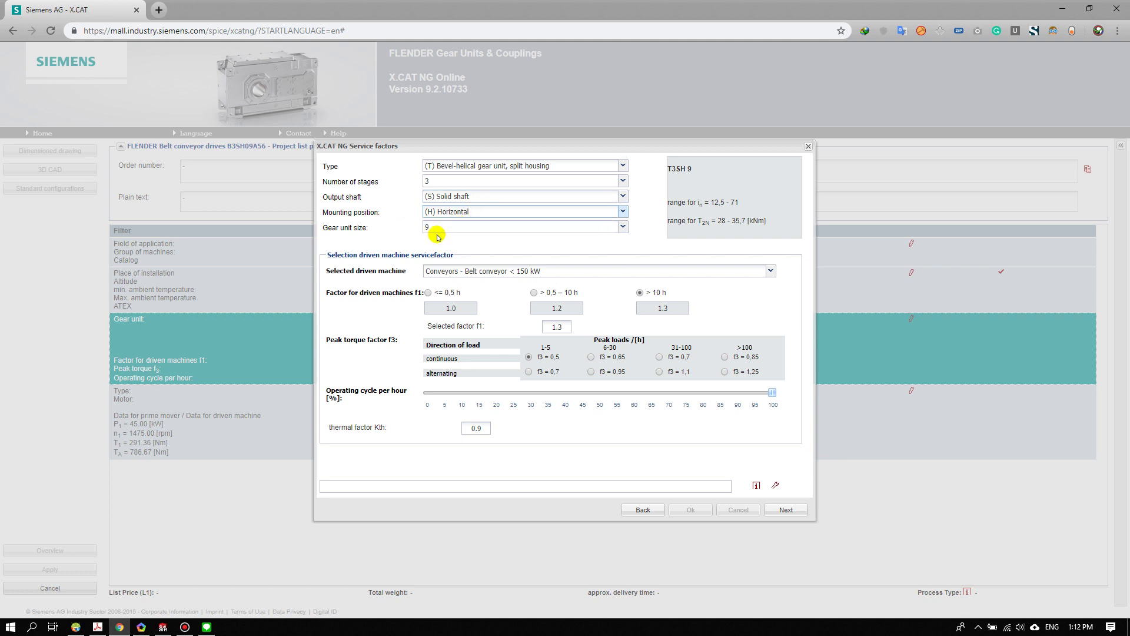
left_click(619, 230)
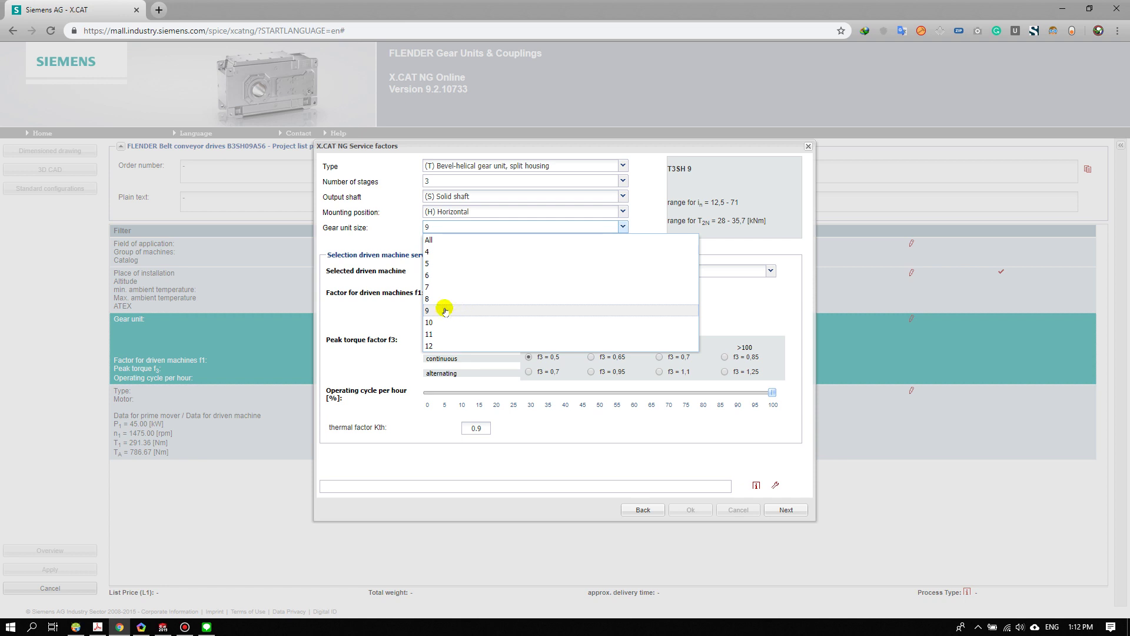
- Keep size 9, set peak torque factor f3 = 0,65 with f1 1.3, and proceed
left_click(395, 236)
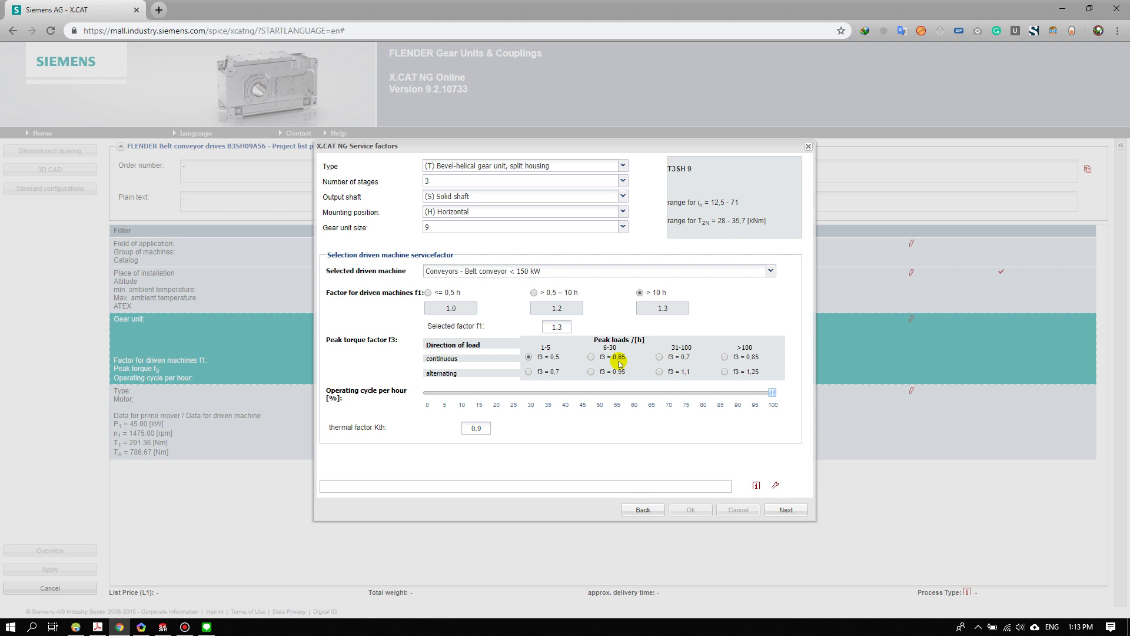
left_click(592, 358)
left_click_drag(673, 309, 642, 309)
left_click(615, 328)
left_click(582, 327)
left_click(592, 332)
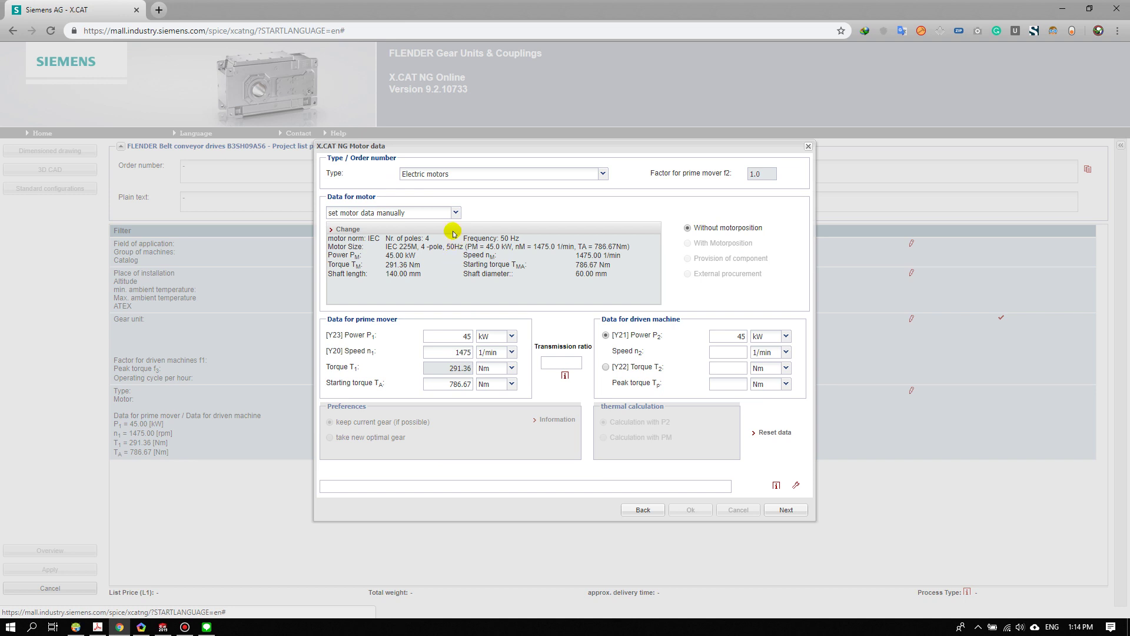
- Enter prime mover data of 110 kW at 1488 1/min
left_click_drag(499, 146, 477, 130)
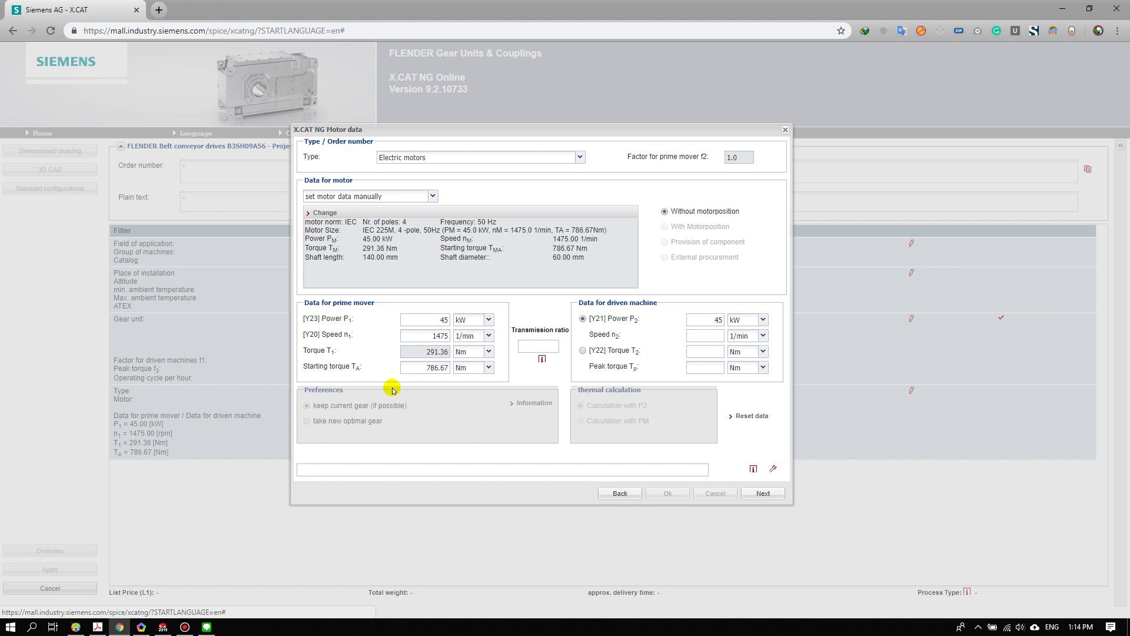
double_click(425, 318)
type("110")
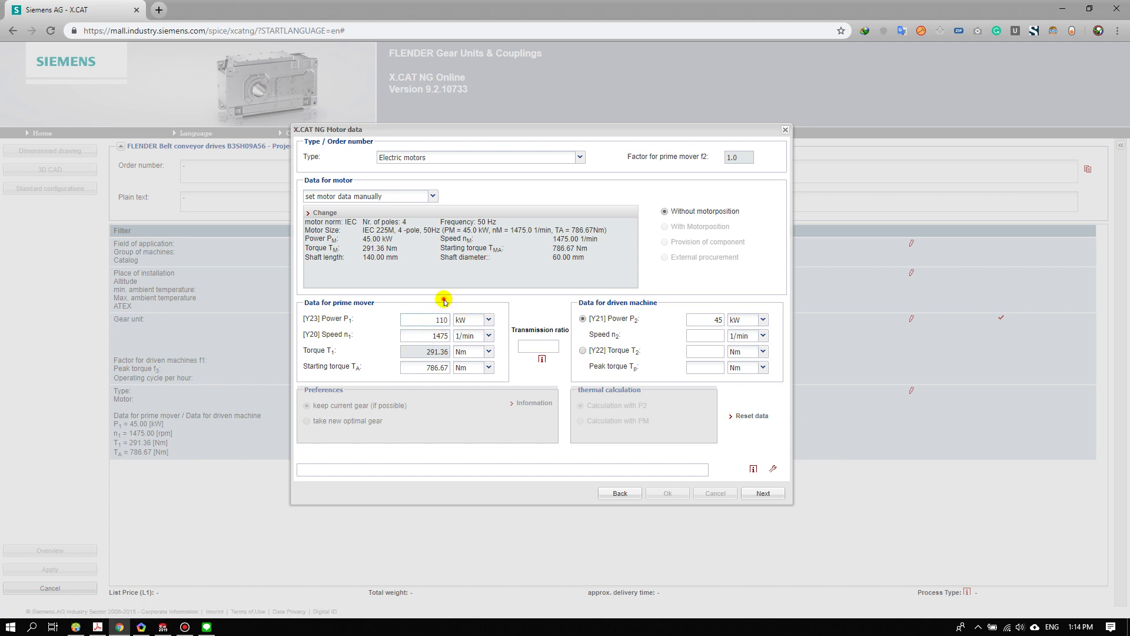
left_click(445, 301)
double_click(438, 336)
type("1")
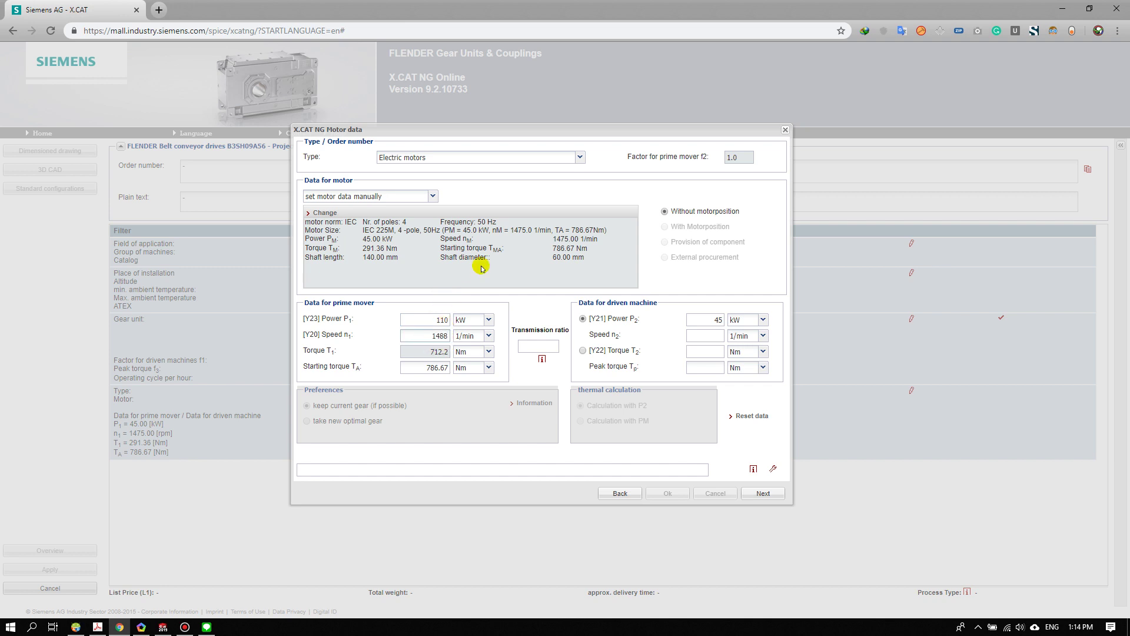
left_click(448, 307)
mouse_move(542, 359)
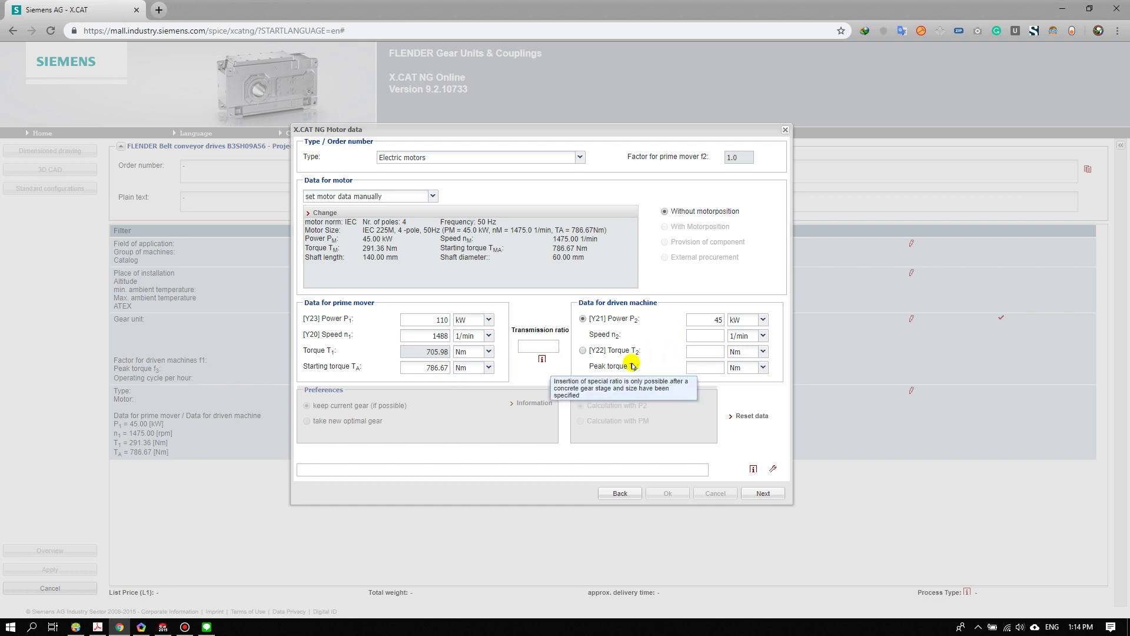
- Set the 45 kW driven machine's output speed to 39.5 1/min and confirm for search
left_click(718, 333)
type("39.5")
left_click(689, 297)
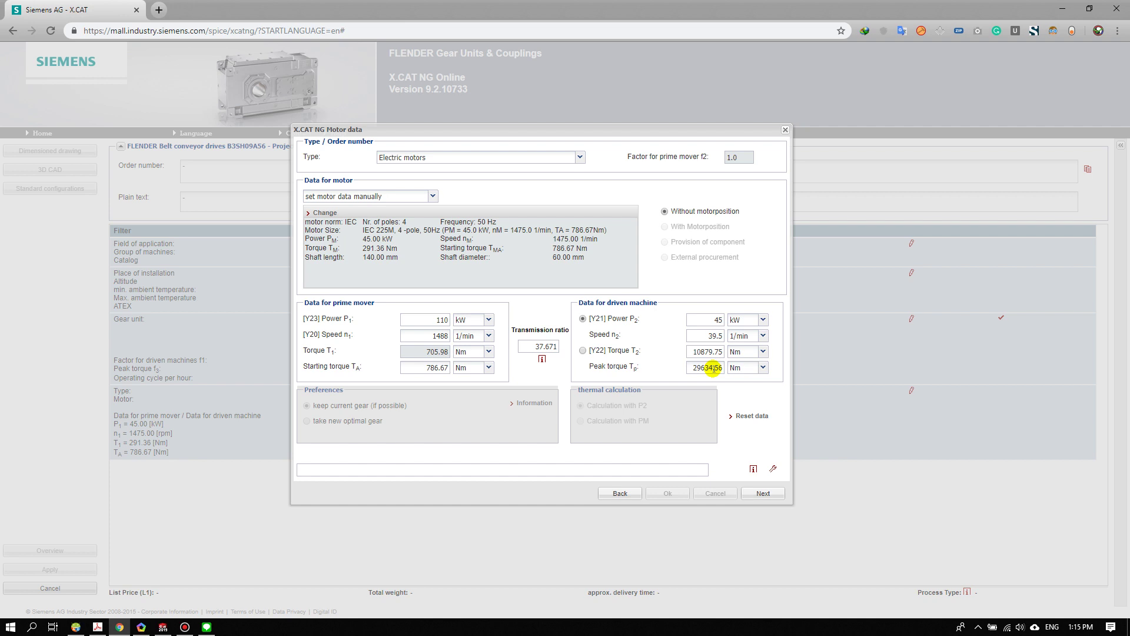
left_click(762, 495)
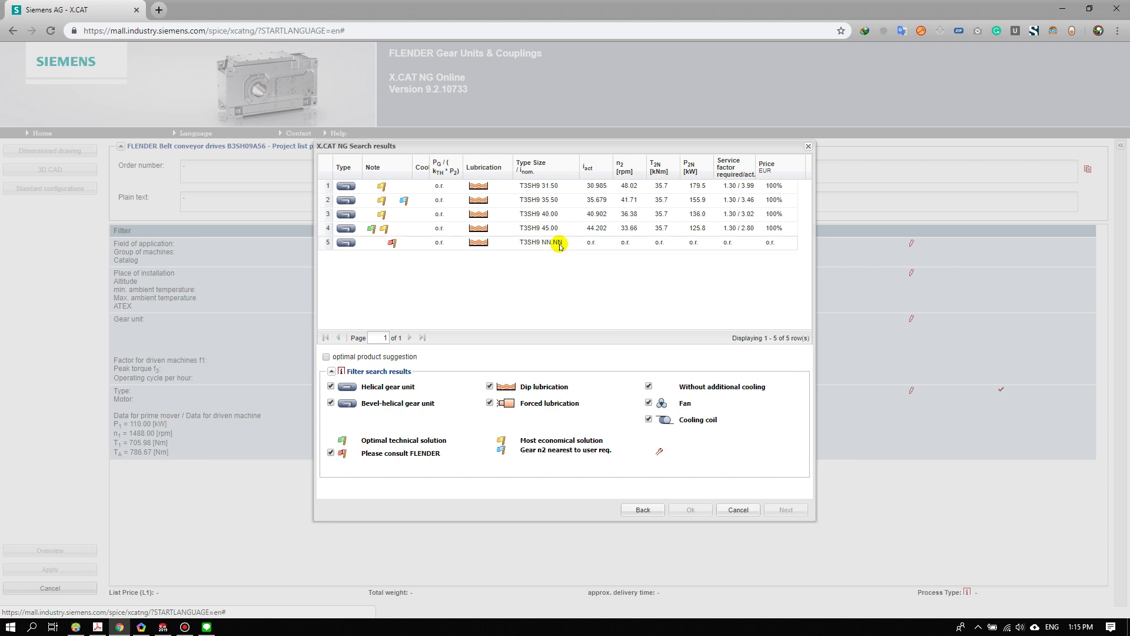
- Pick T3SH9 31.50 instead of T3SH9 45.00 from the search results and continue
left_click(424, 230)
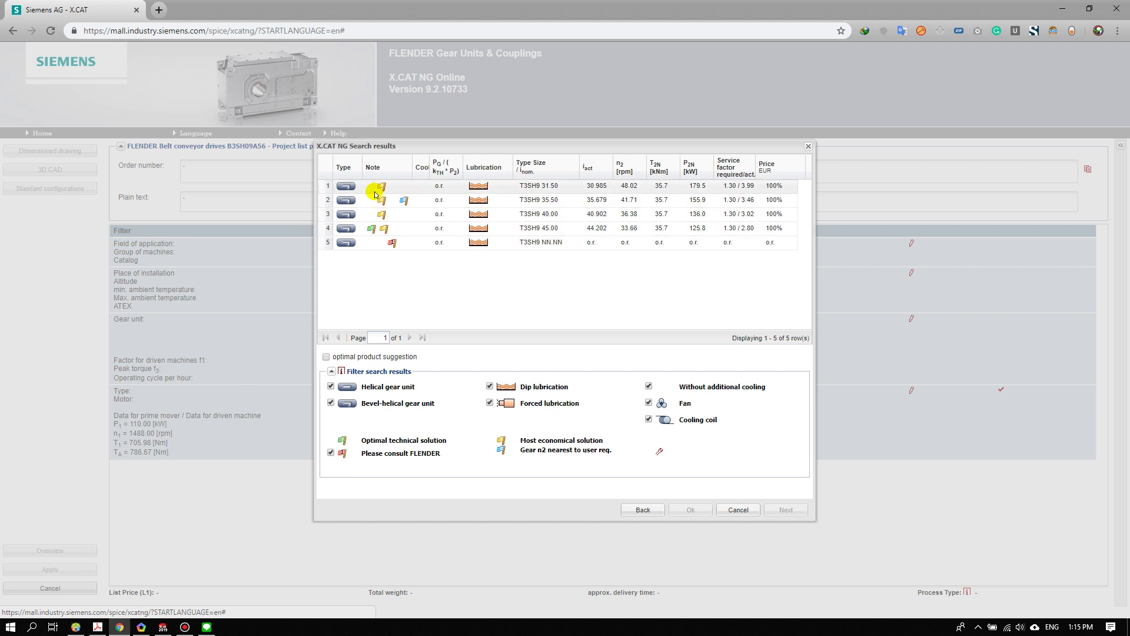
left_click(351, 189)
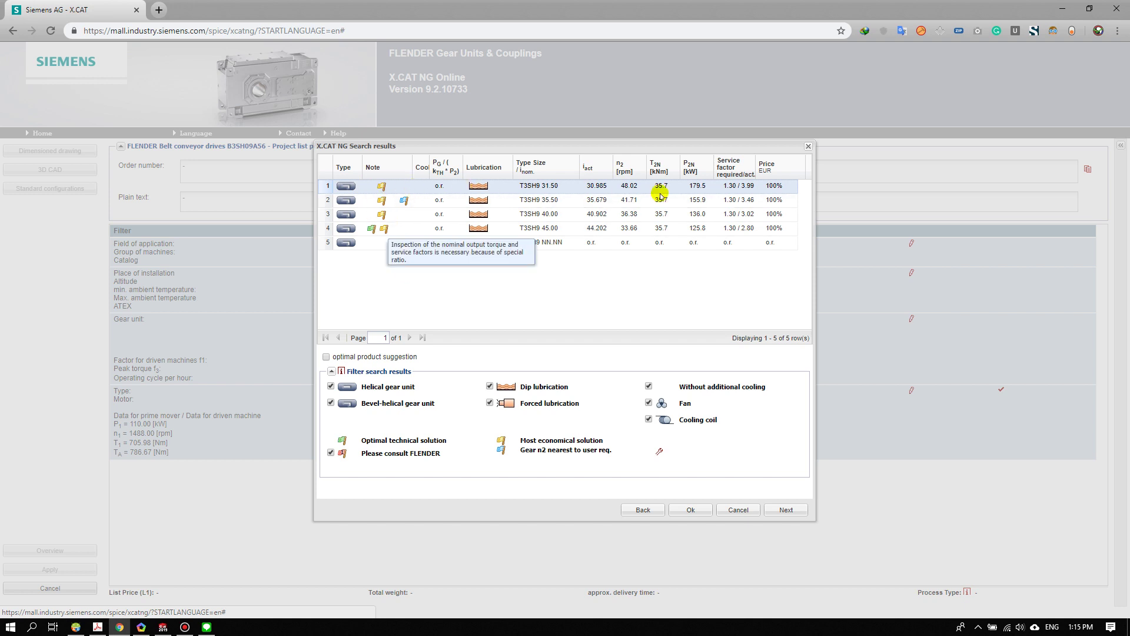
mouse_move(392, 242)
left_click(785, 510)
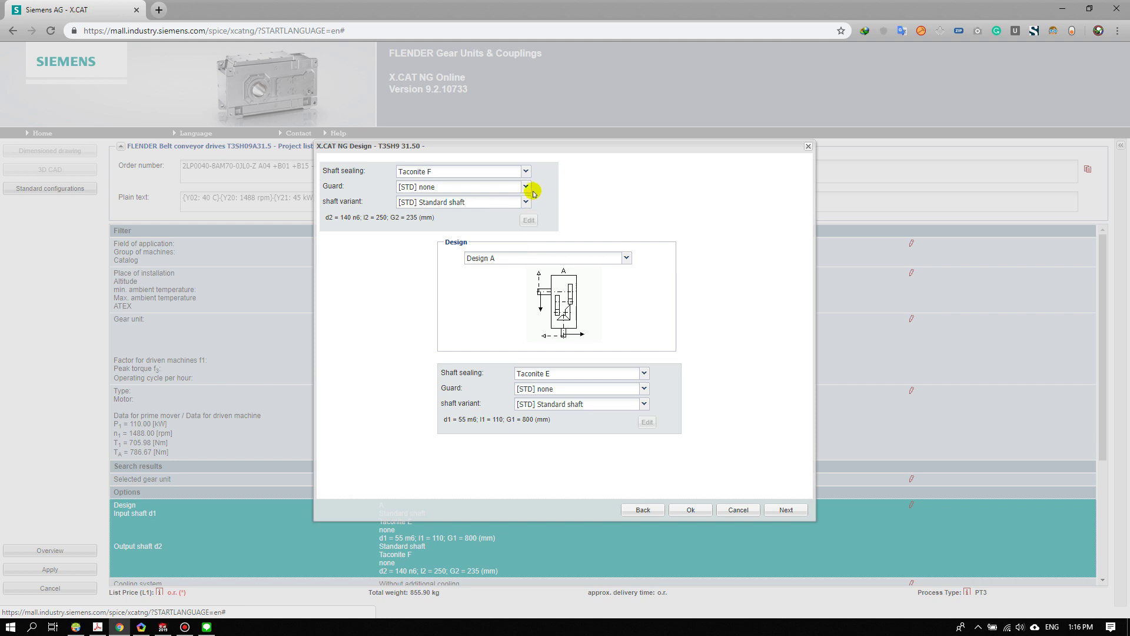
left_click(526, 172)
left_click(526, 172)
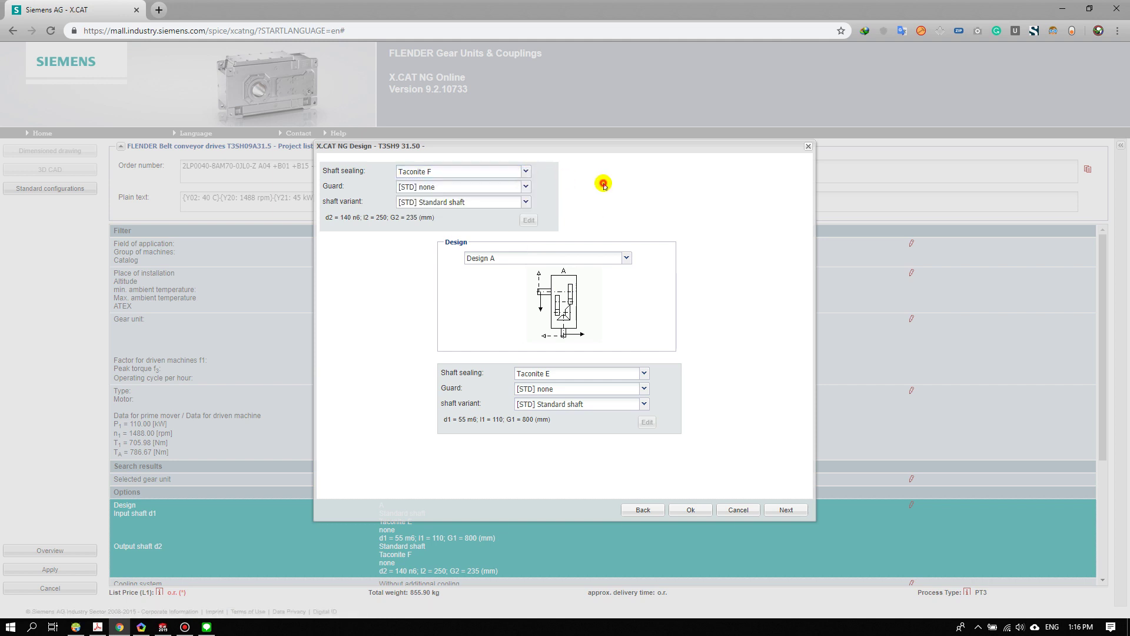
left_click(523, 173)
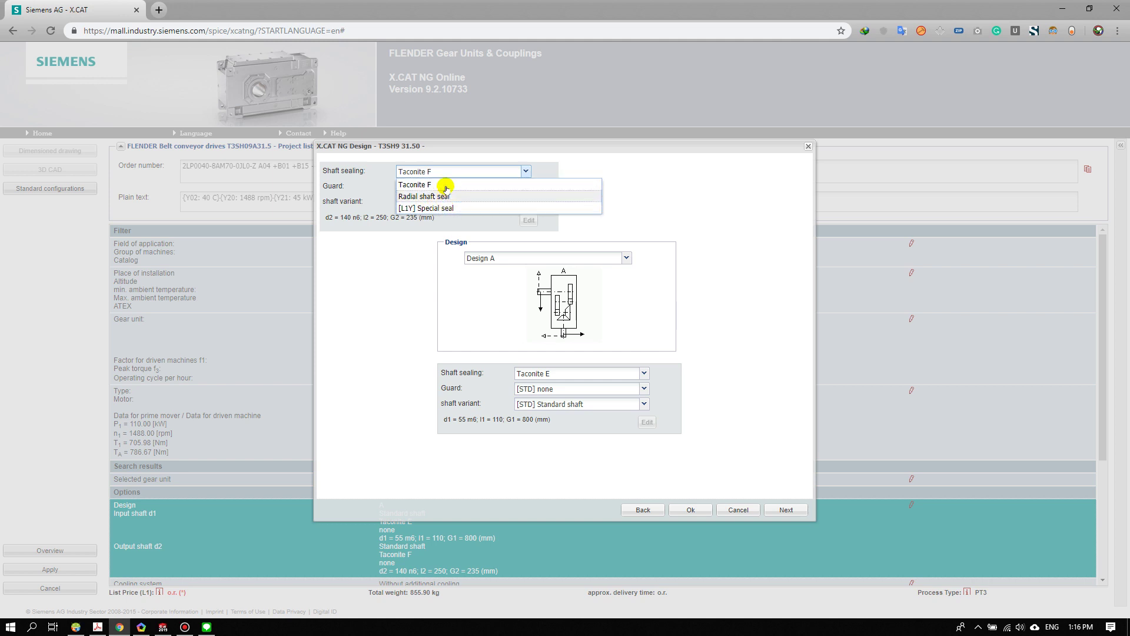
left_click(445, 185)
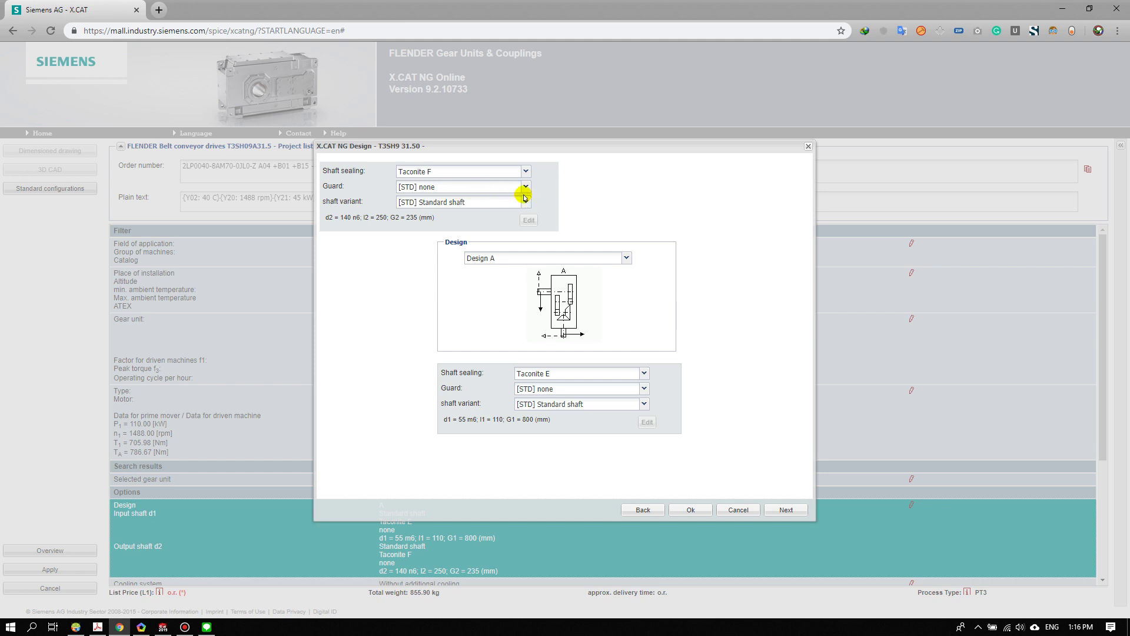
left_click(525, 187)
left_click(524, 188)
left_click(526, 203)
left_click(526, 205)
left_click(399, 239)
left_click(786, 510)
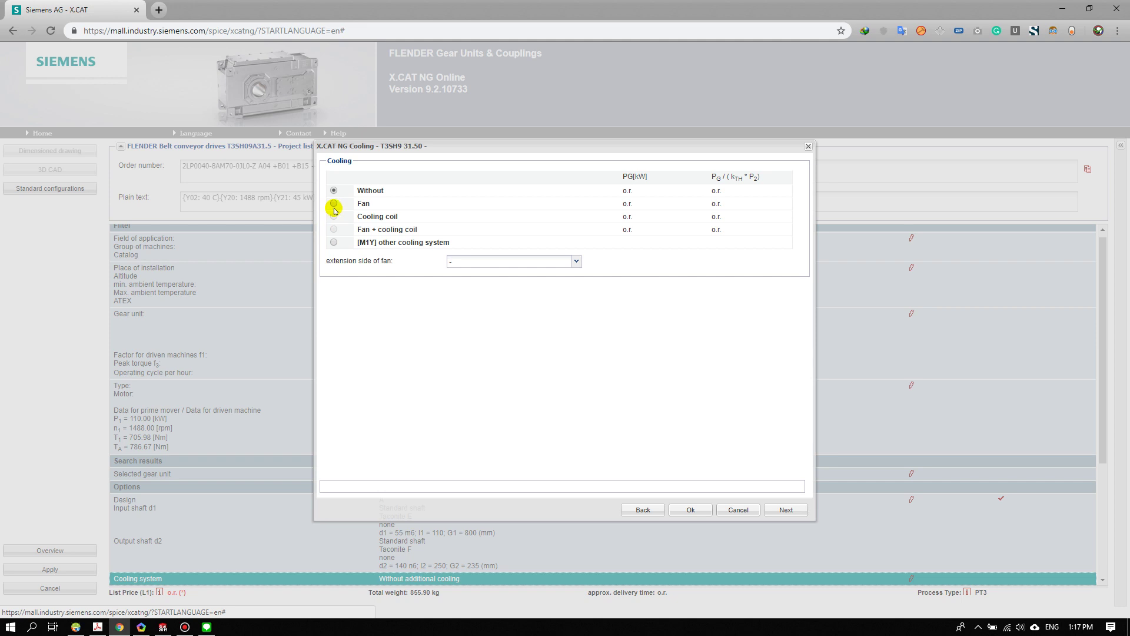
- Select Fan cooling instead of no additional cooling and continue
left_click(334, 204)
left_click(788, 510)
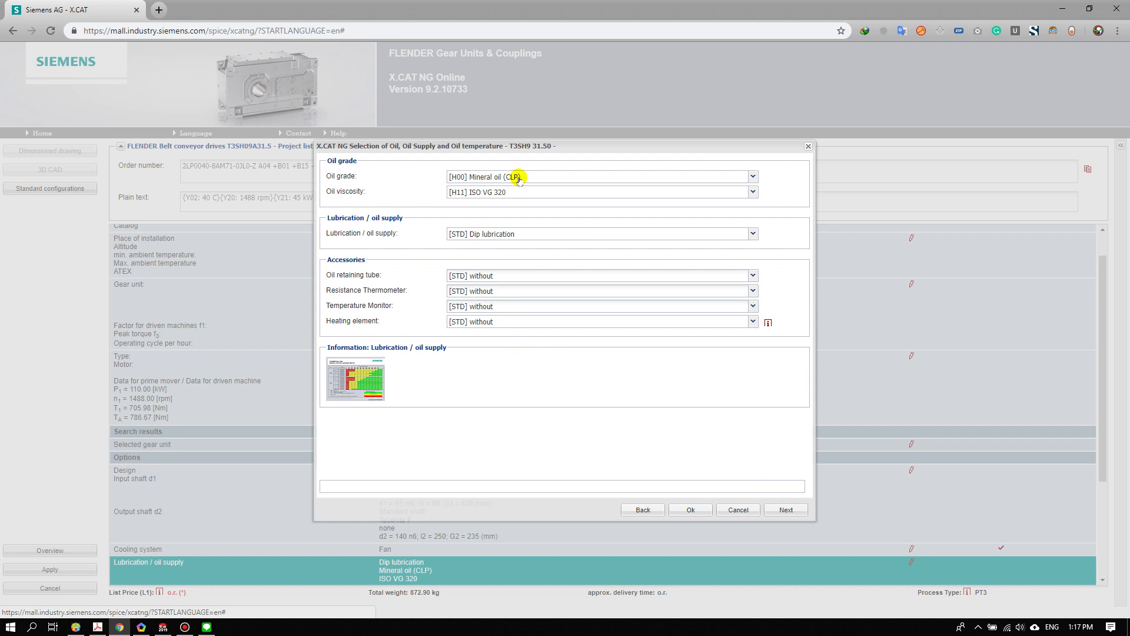
- Set oil grade to [H02] synthetic PAO oil, keeping ISO VG 320 and dip lubrication
left_click(562, 177)
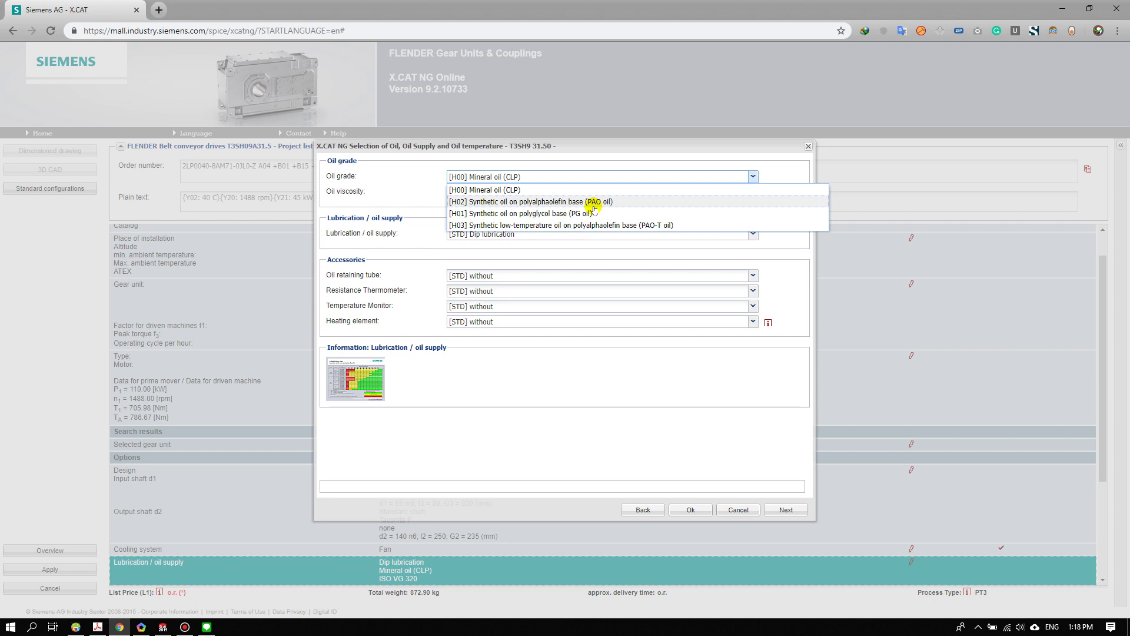
left_click(594, 203)
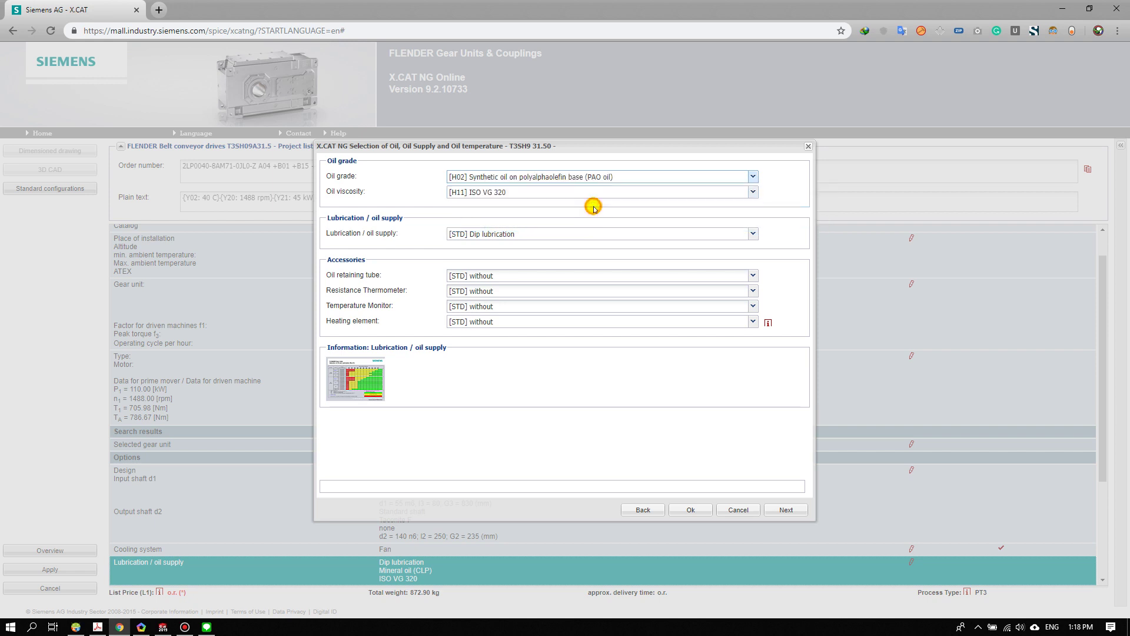
left_click(505, 193)
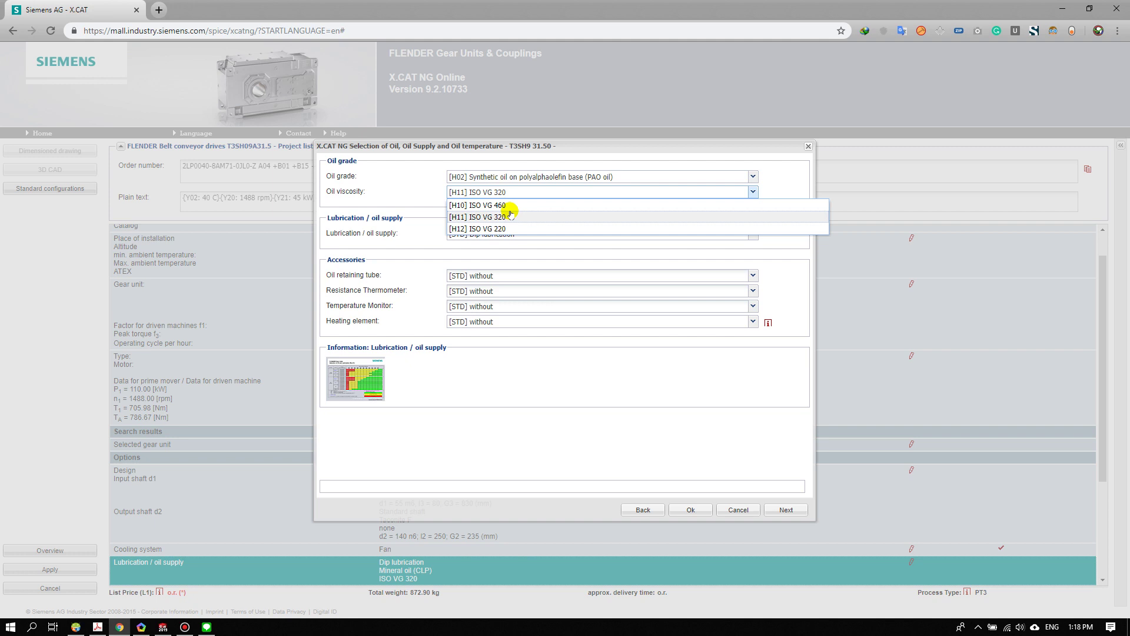
left_click(510, 215)
left_click(449, 192)
left_click(404, 171)
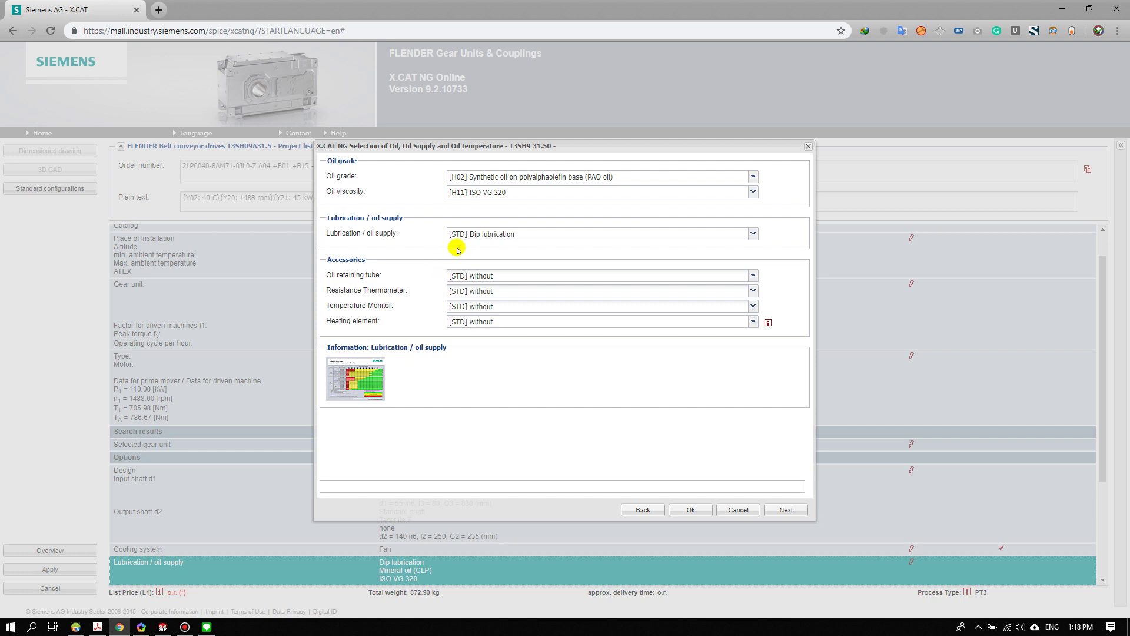
left_click(495, 236)
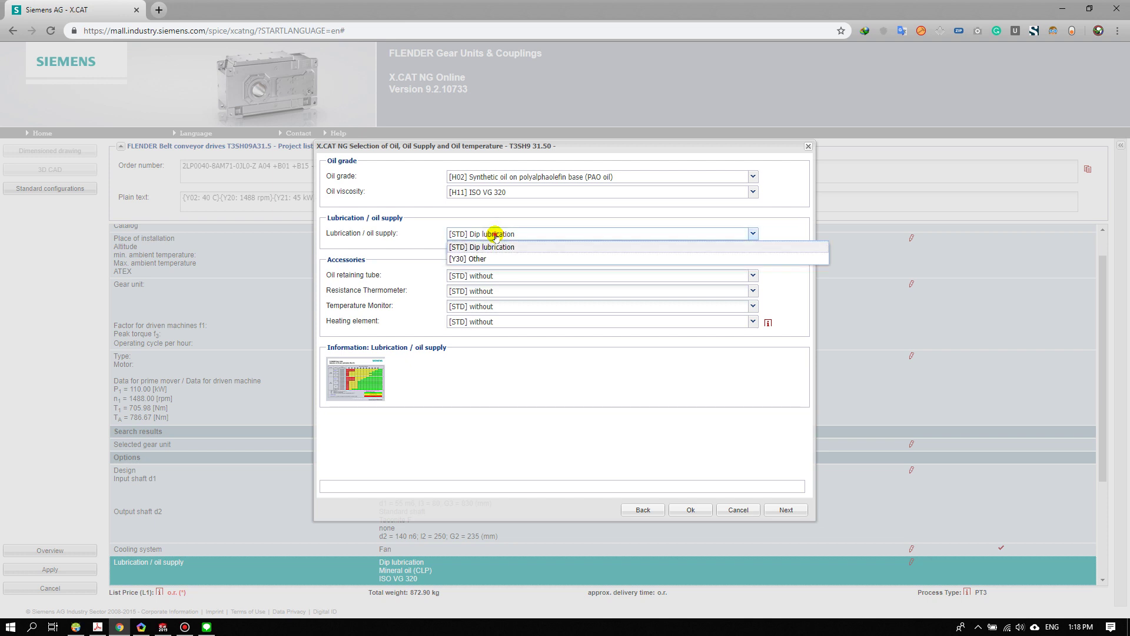
left_click(476, 244)
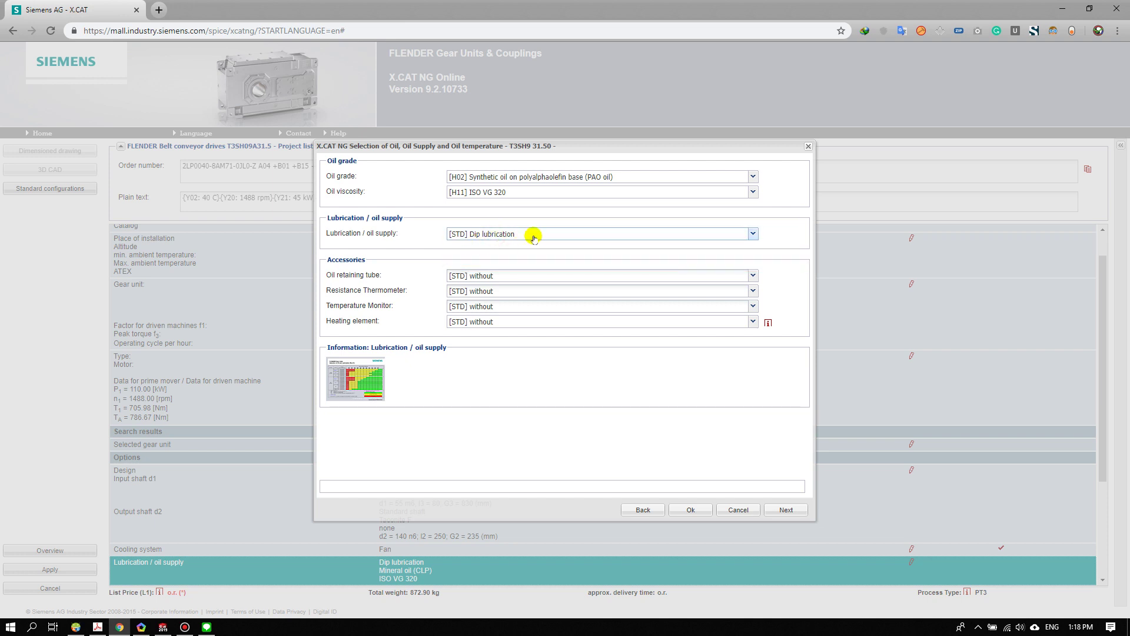
- Leave retaining tube, resistance thermometer, temperature monitor and heating element at without, then continue
left_click(514, 276)
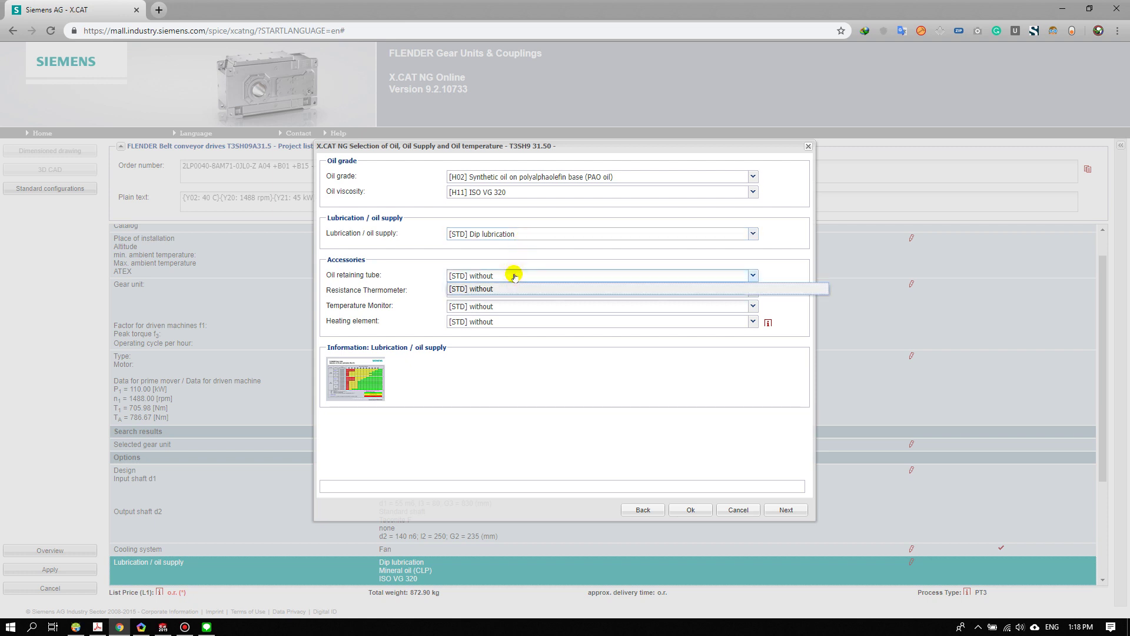
left_click(510, 274)
left_click(510, 291)
left_click(510, 292)
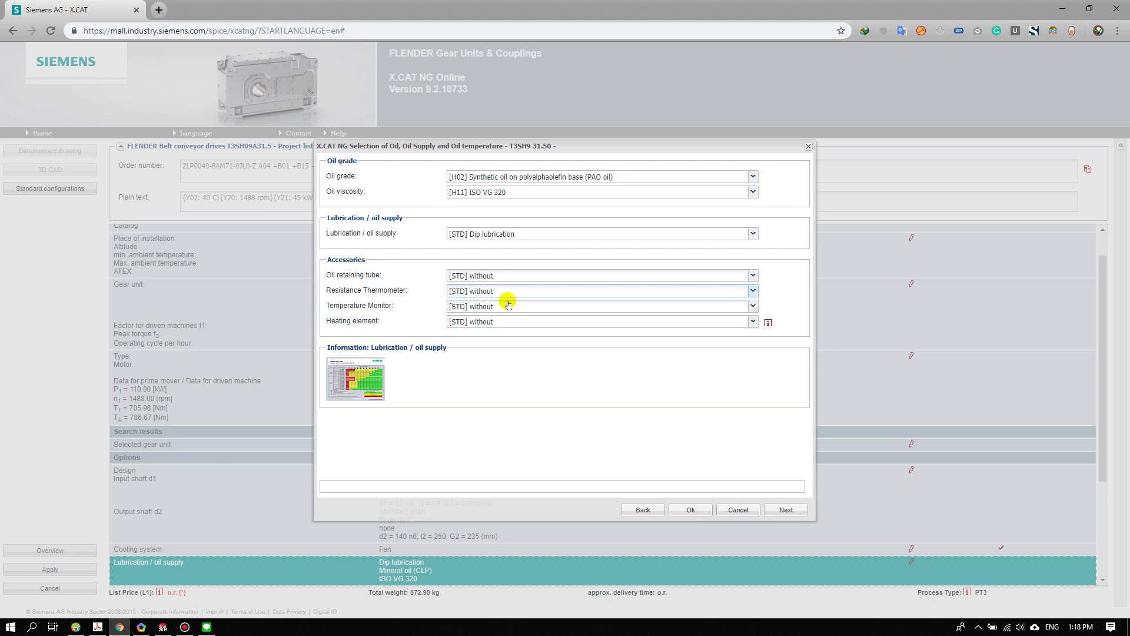
left_click(508, 305)
left_click(506, 306)
left_click(505, 321)
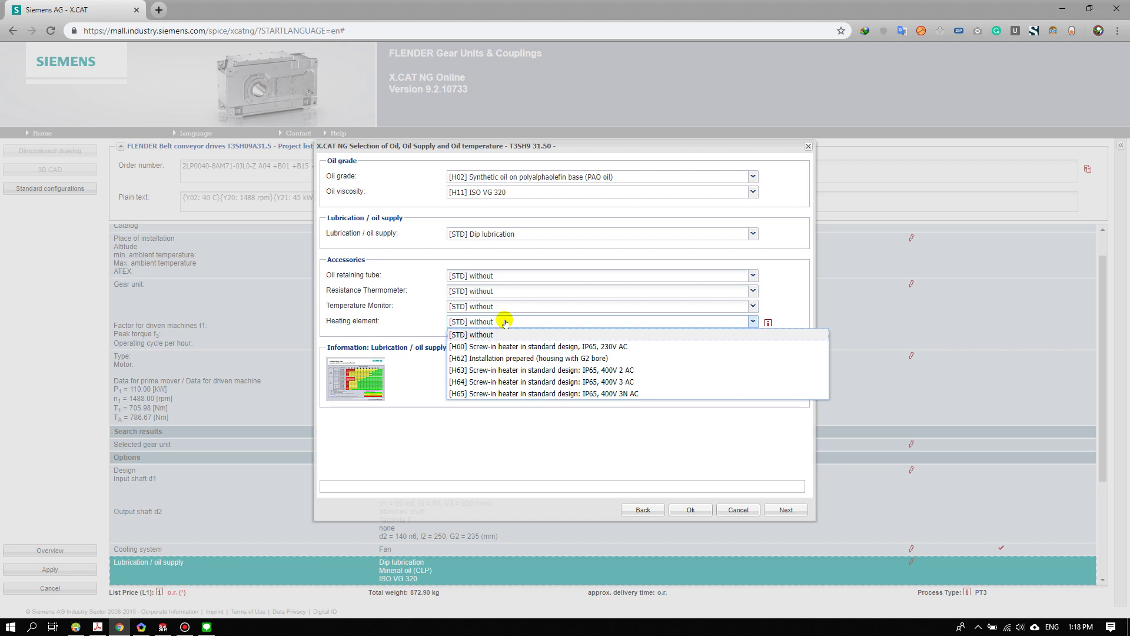
left_click(505, 321)
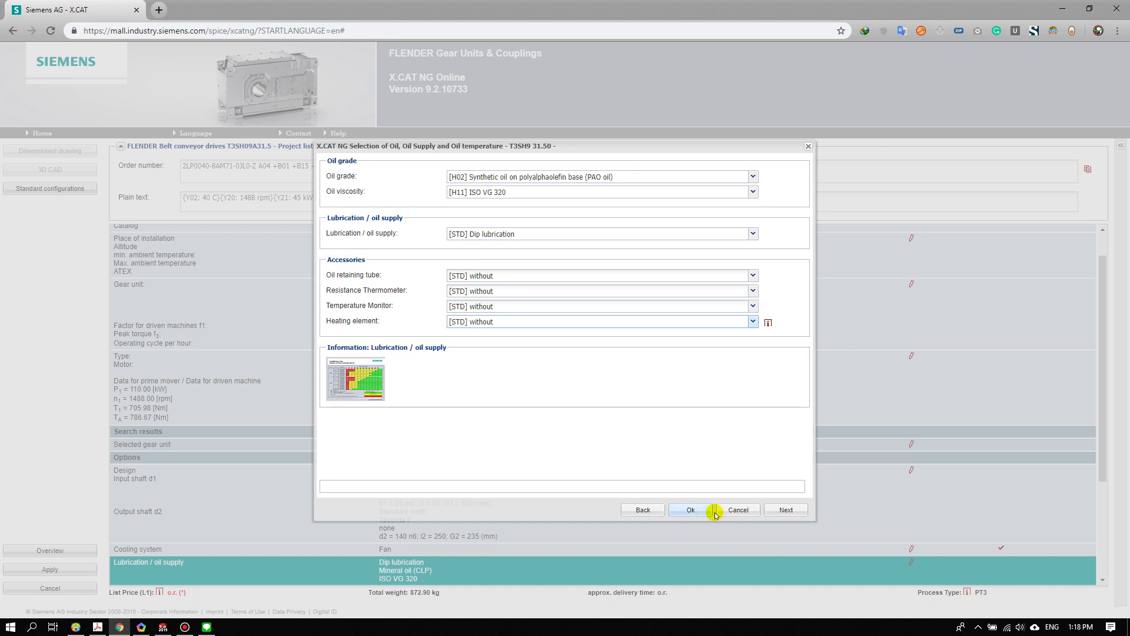
left_click(786, 510)
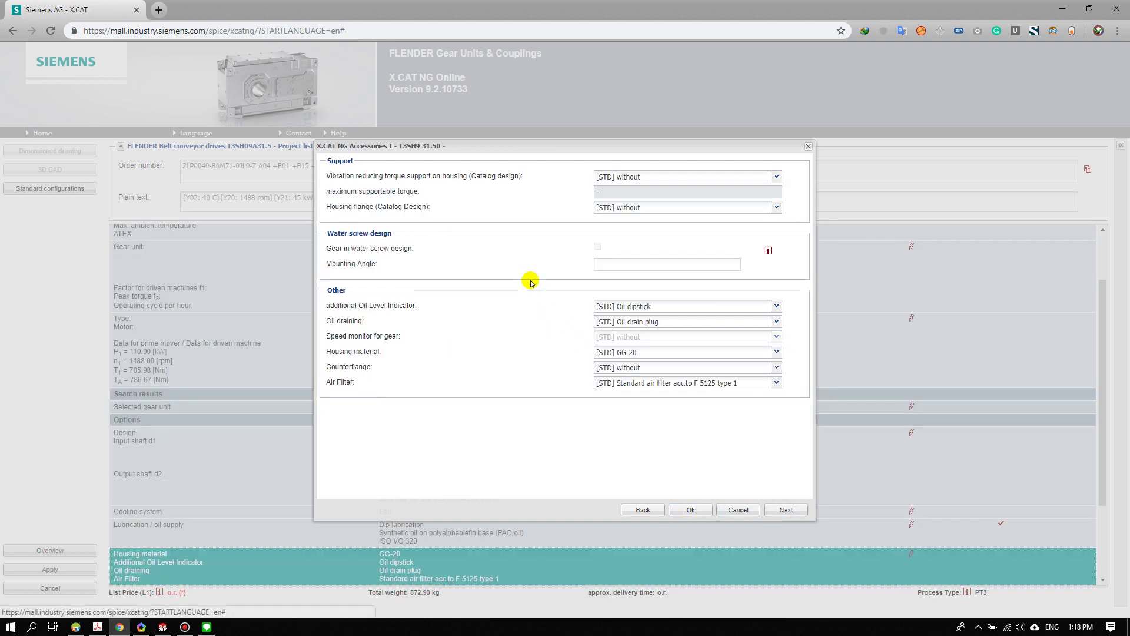
- Keep the standard Accessories I values, with no vibration-reducing torque support and the default housing flange
left_click(777, 177)
left_click(781, 187)
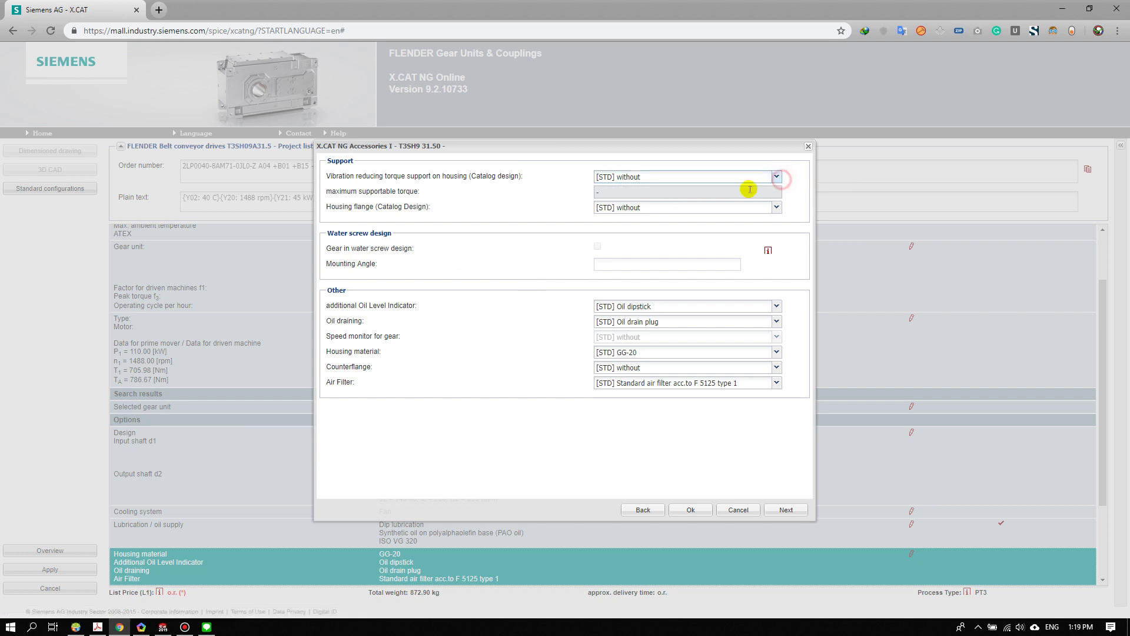
double_click(777, 209)
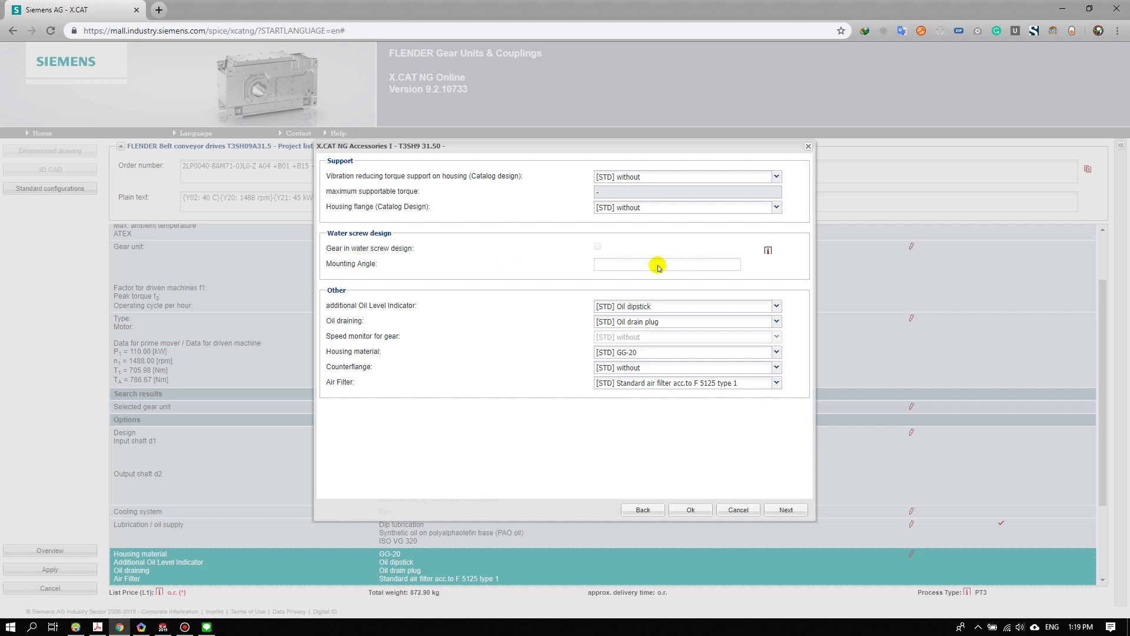
left_click(616, 260)
left_click(778, 509)
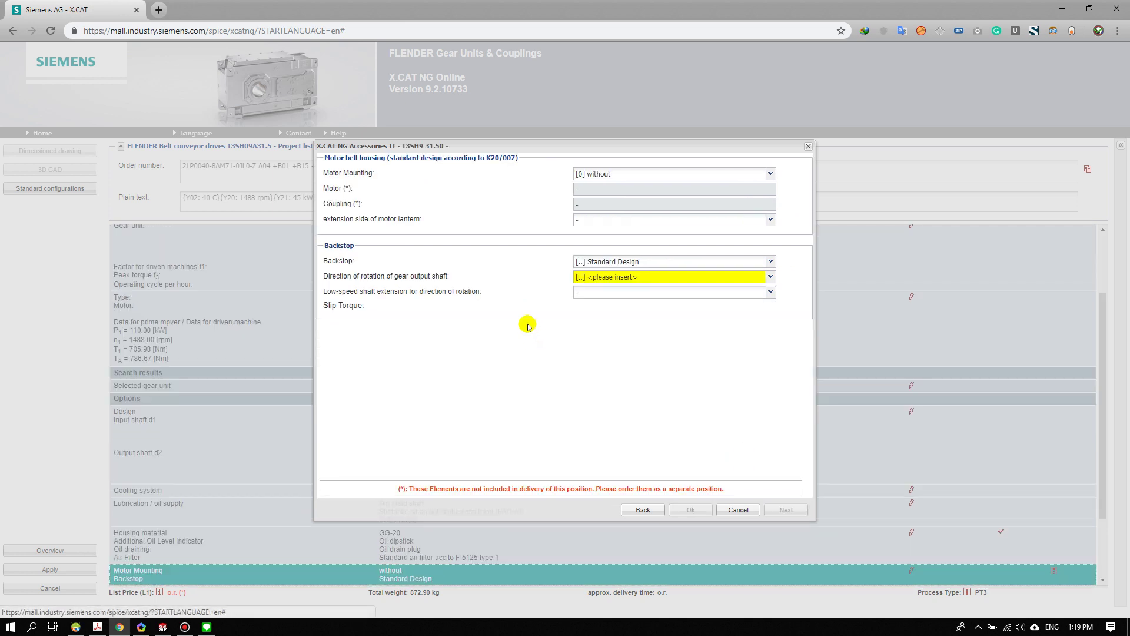
- Keep motor mounting without bell housing and choose the torque-limited backstop design
left_click(676, 174)
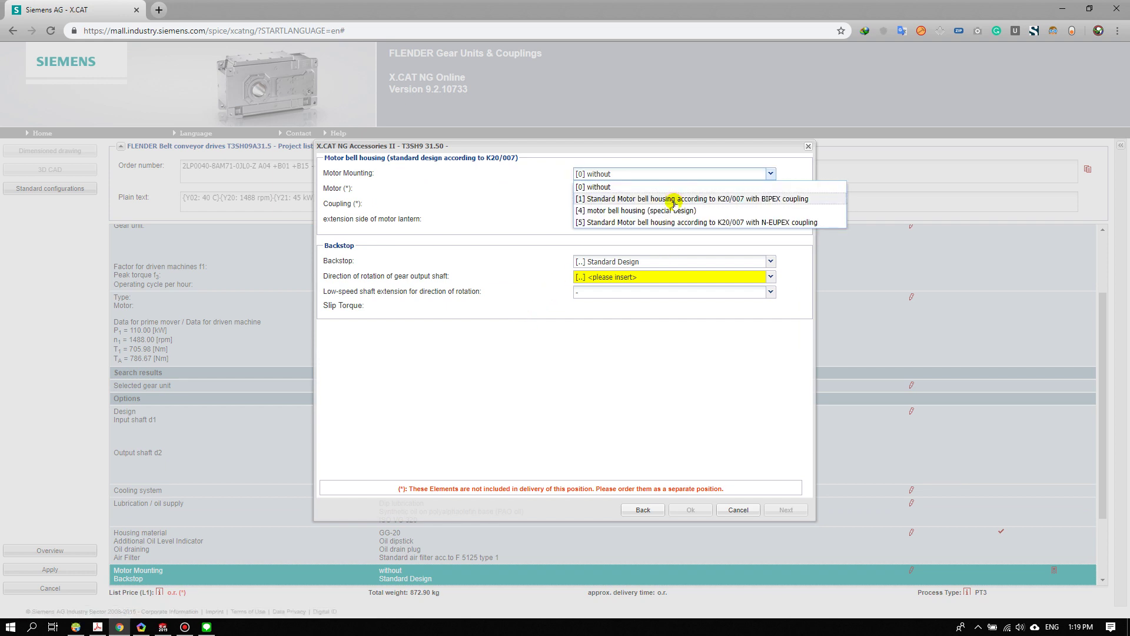
left_click(669, 186)
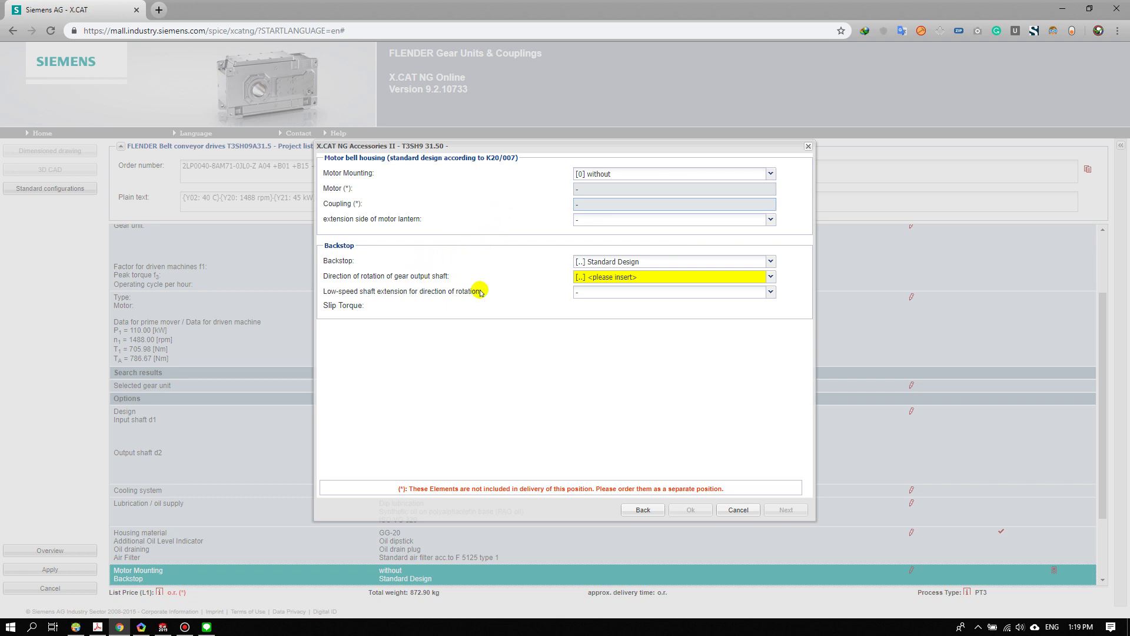
left_click(612, 266)
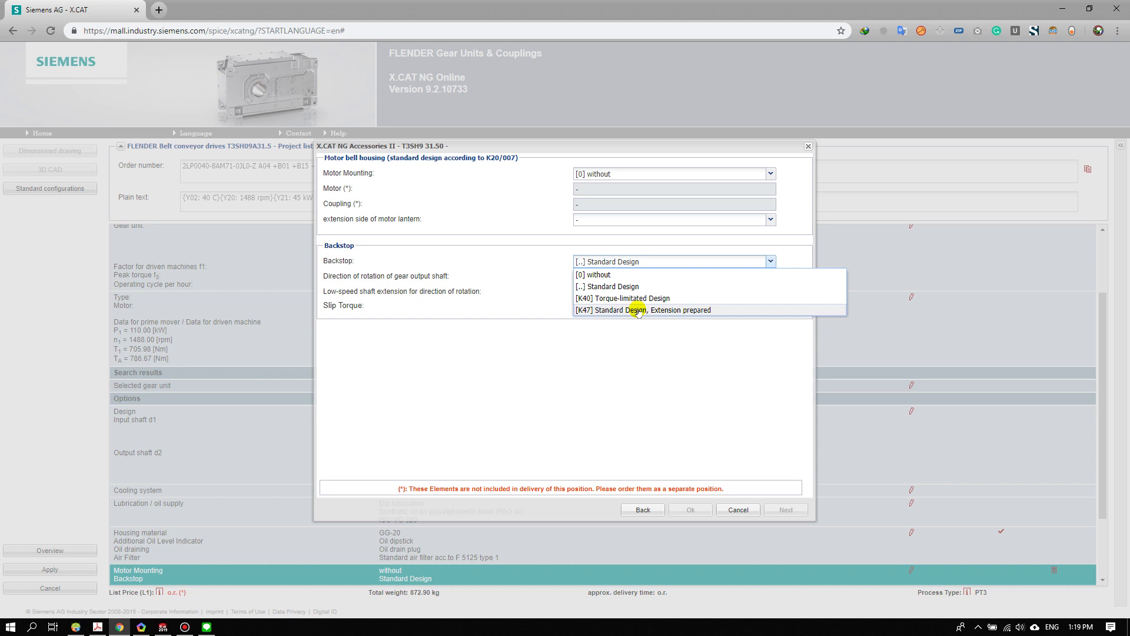
left_click(633, 298)
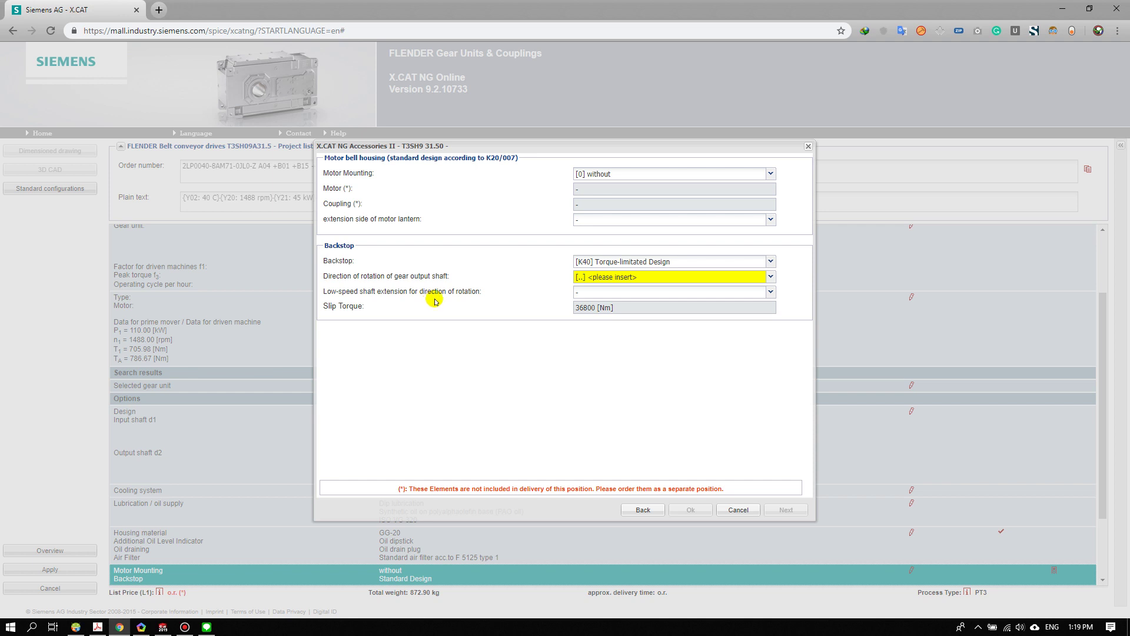
- Set the output shaft to CW rotation and leave the low-speed shaft extension unset
left_click(771, 292)
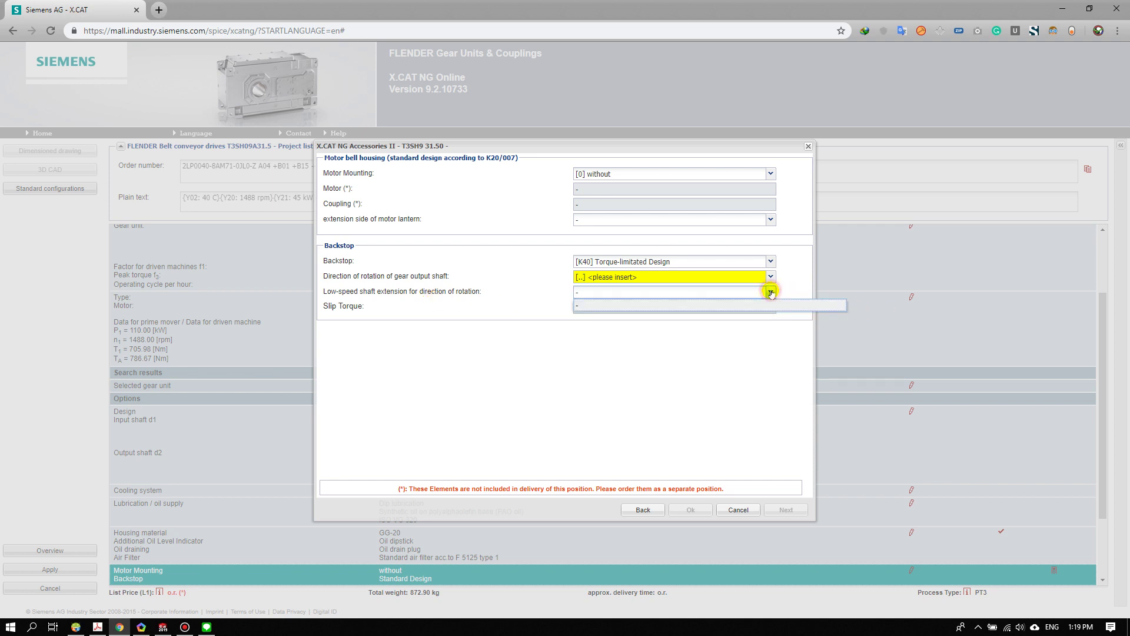
left_click(533, 286)
left_click(449, 343)
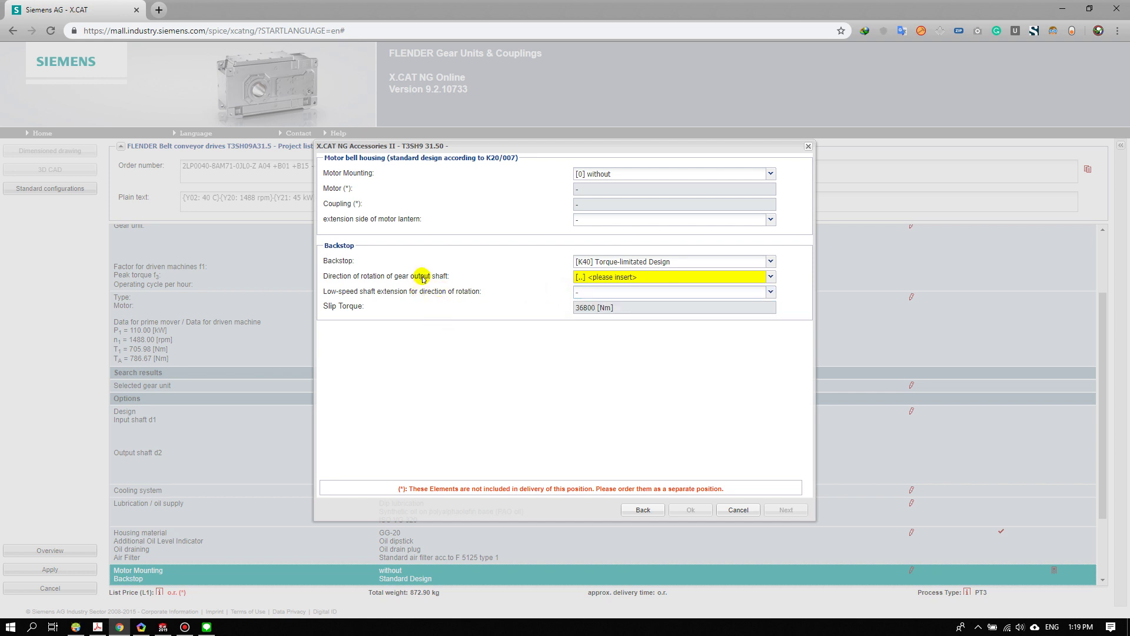
left_click(627, 278)
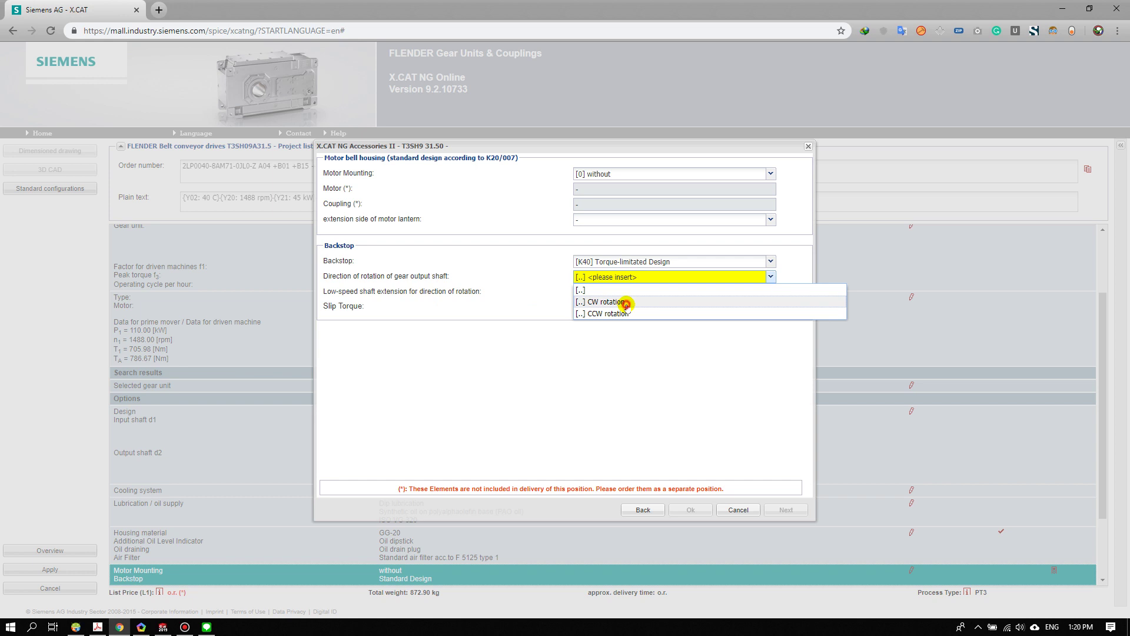
left_click(627, 303)
left_click(600, 294)
left_click(601, 298)
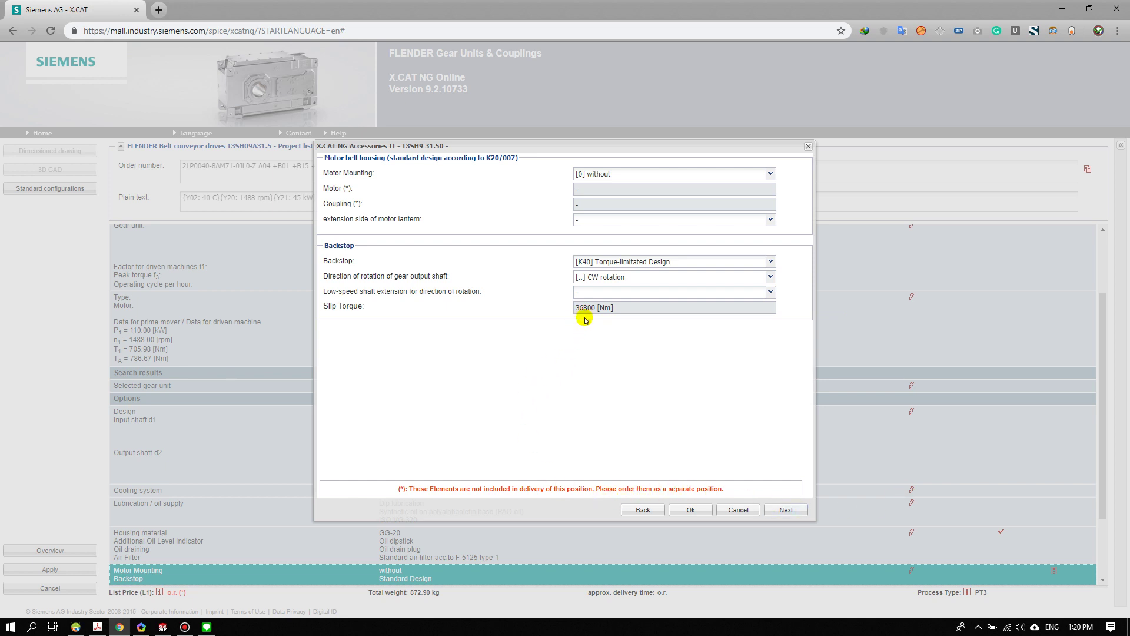
left_click(778, 510)
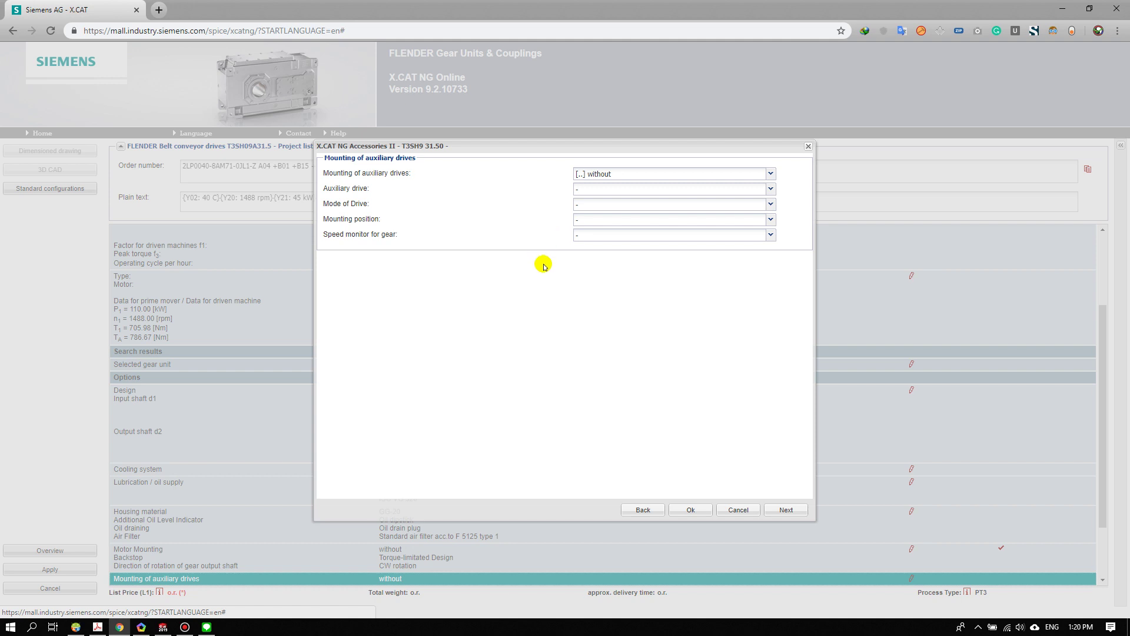
- Keep Conservation acc. to Norm with the C00 RAL 5015 sky blue top coat
left_click(785, 514)
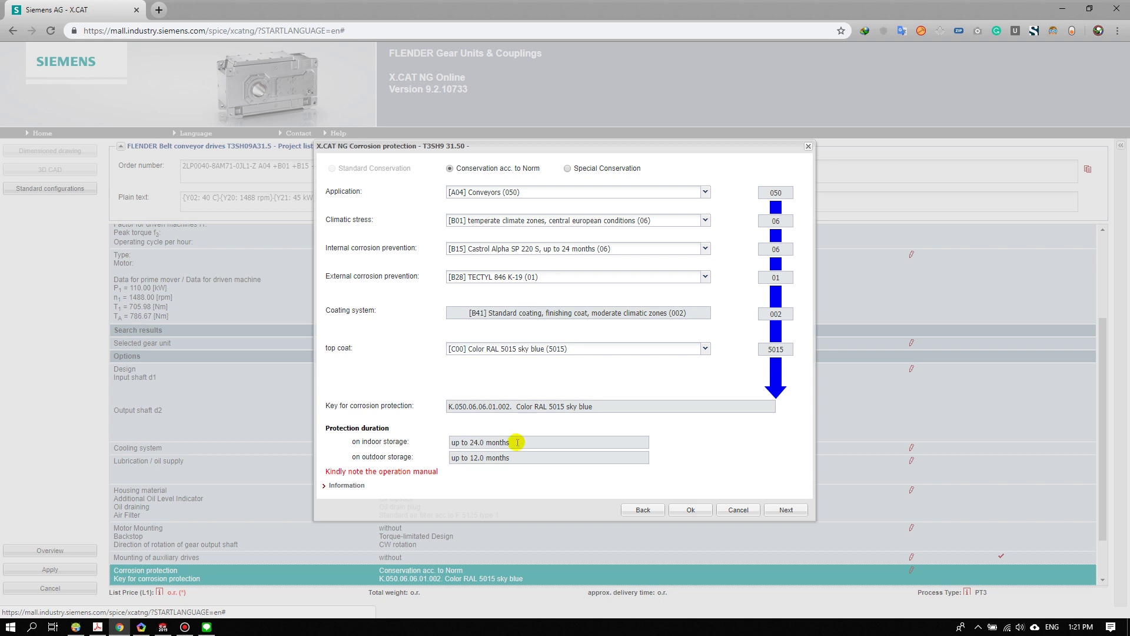
- Skip additional forces, keep the D97 certificate in Other options, and accept with Notes without
left_click(779, 512)
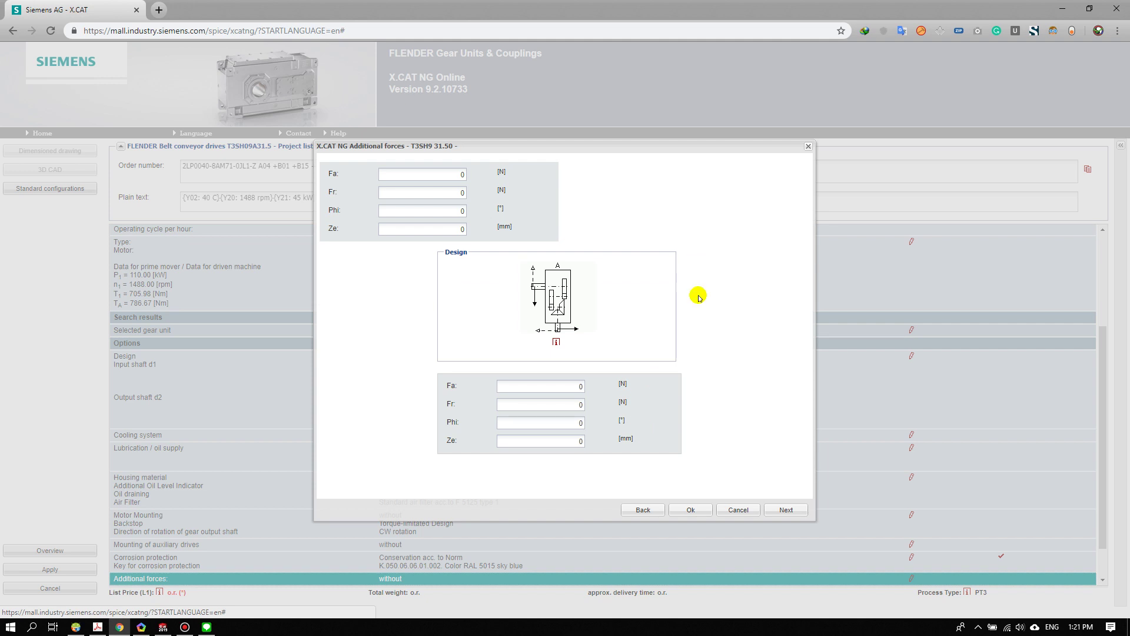
left_click(701, 277)
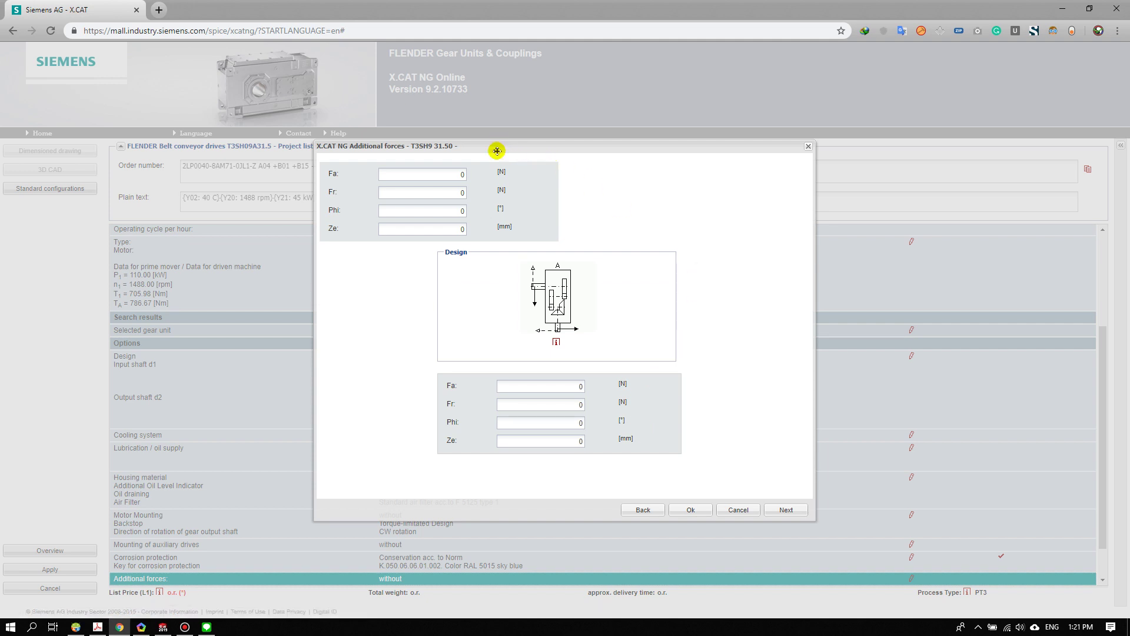
left_click_drag(504, 146, 502, 136)
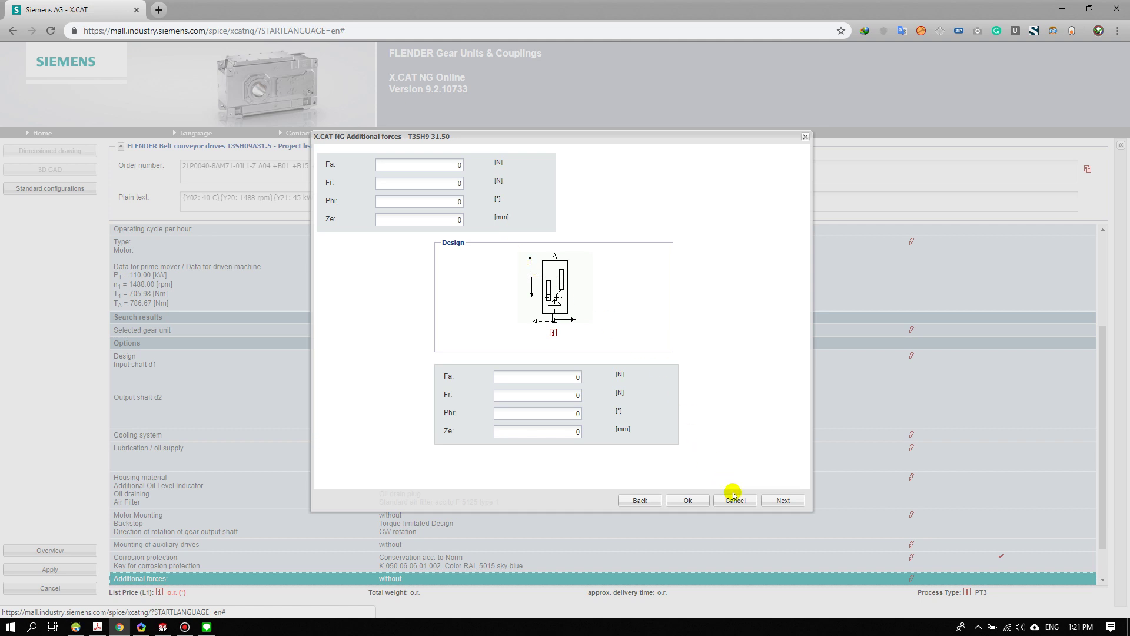
left_click(776, 502)
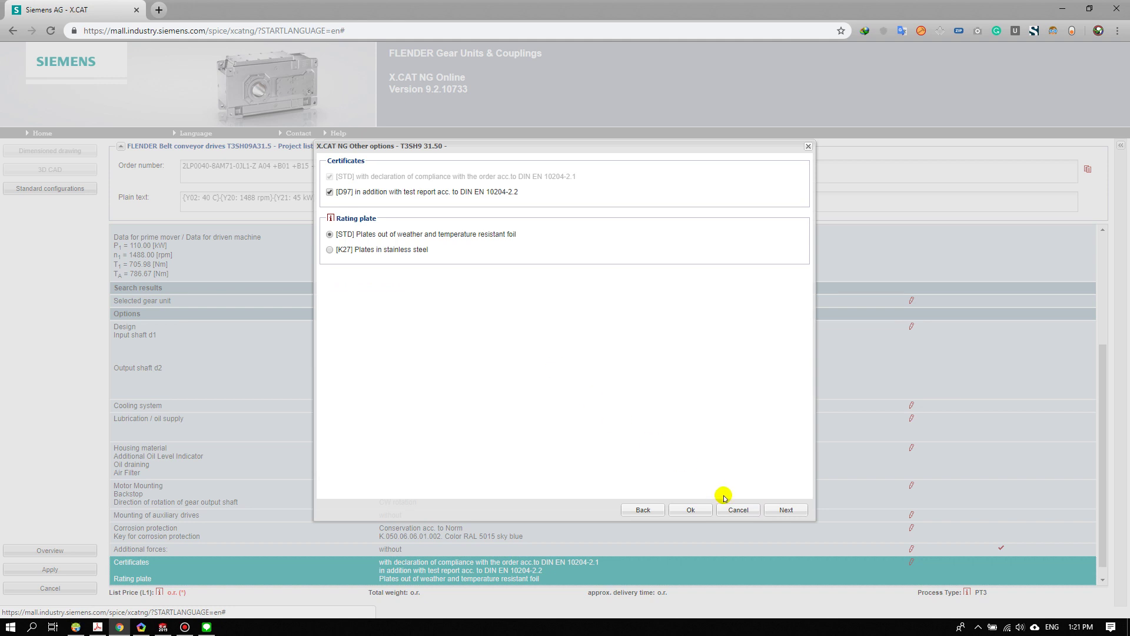
left_click(775, 511)
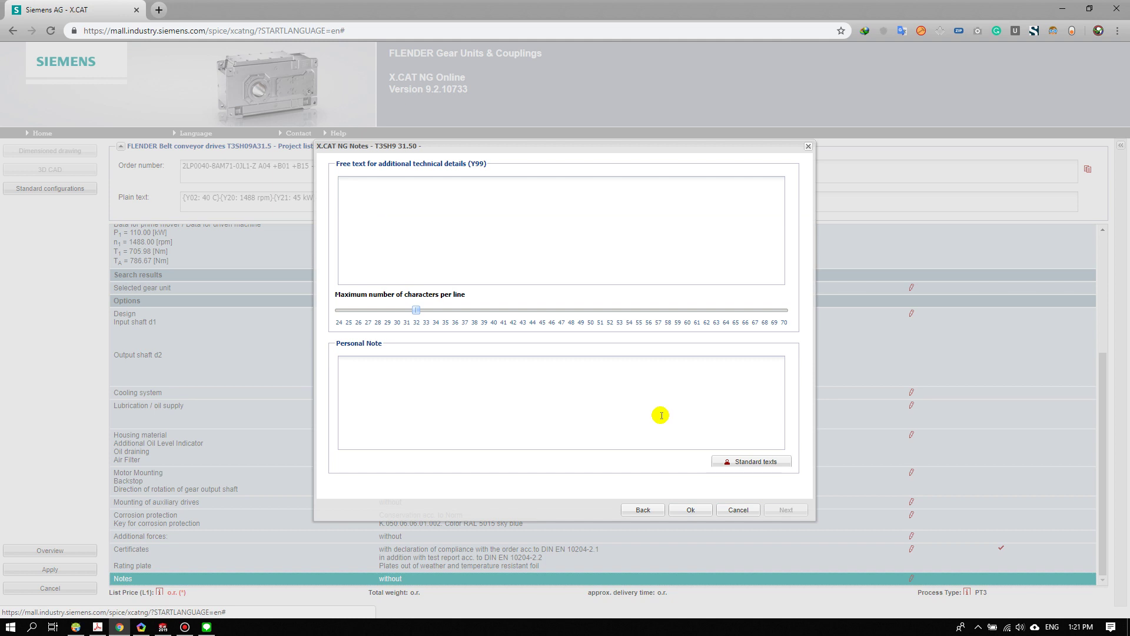
left_click(690, 510)
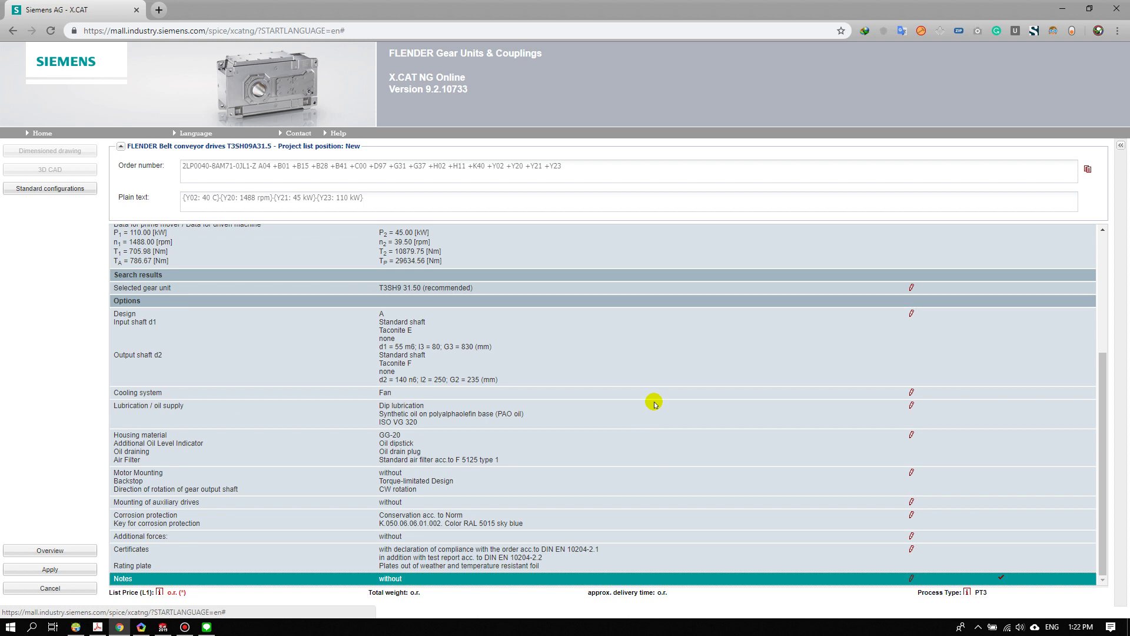
- Review the T3SH09A31.5 configuration and add it to the project list as item 100
scroll(655, 403, "up", 3)
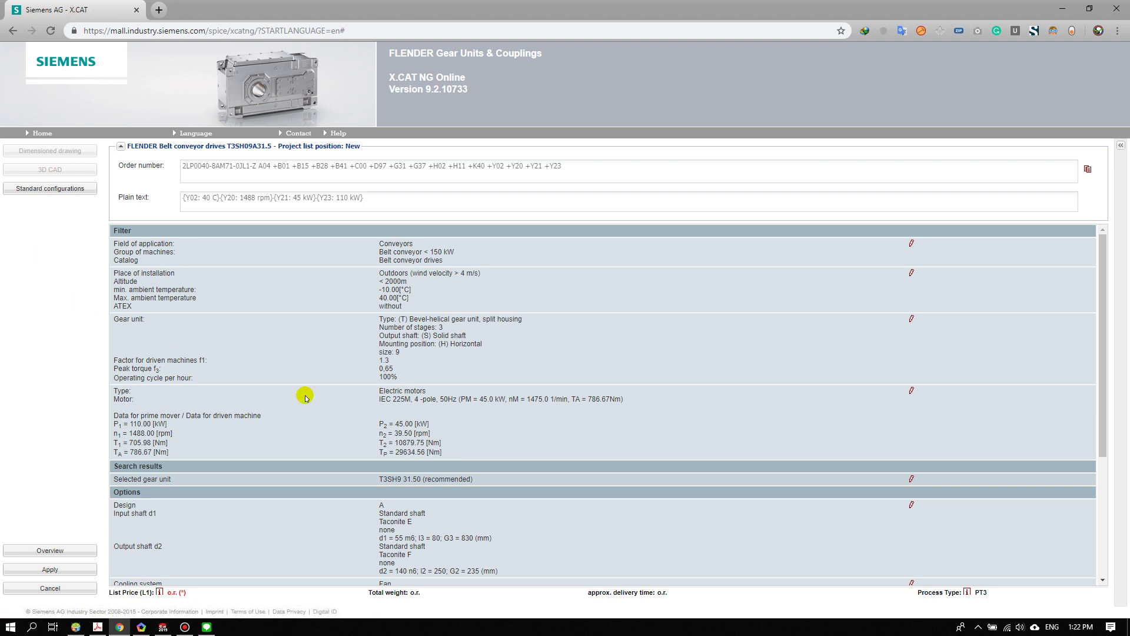
scroll(742, 565, "down", 4)
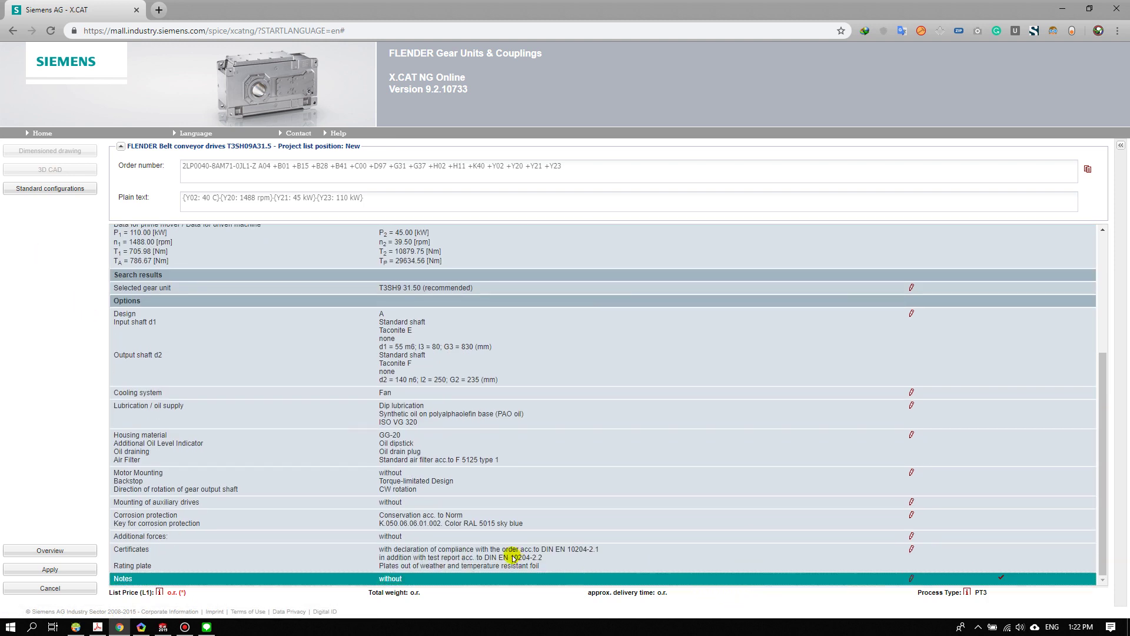
left_click(50, 570)
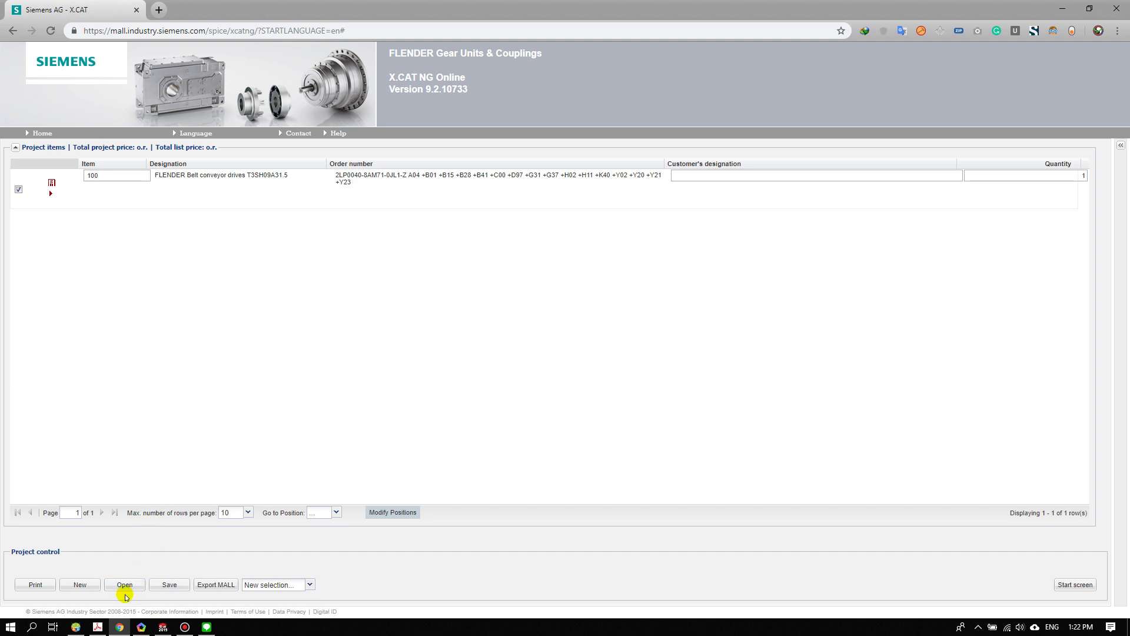
- Save the project and export it with Export MALL, downloading the export file
left_click(175, 586)
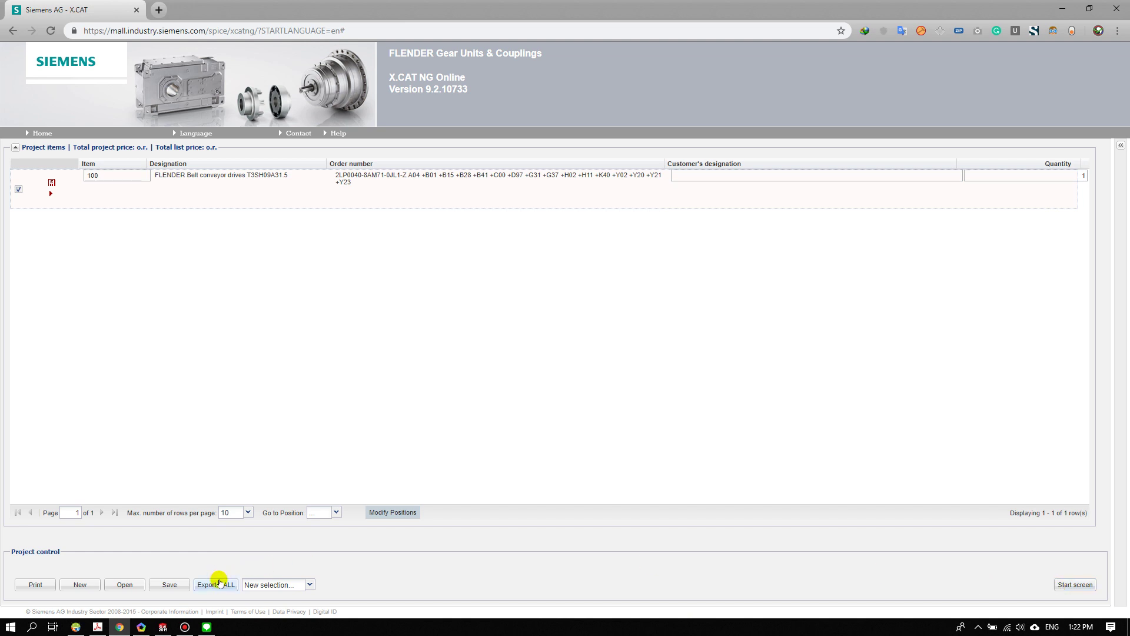
left_click(170, 584)
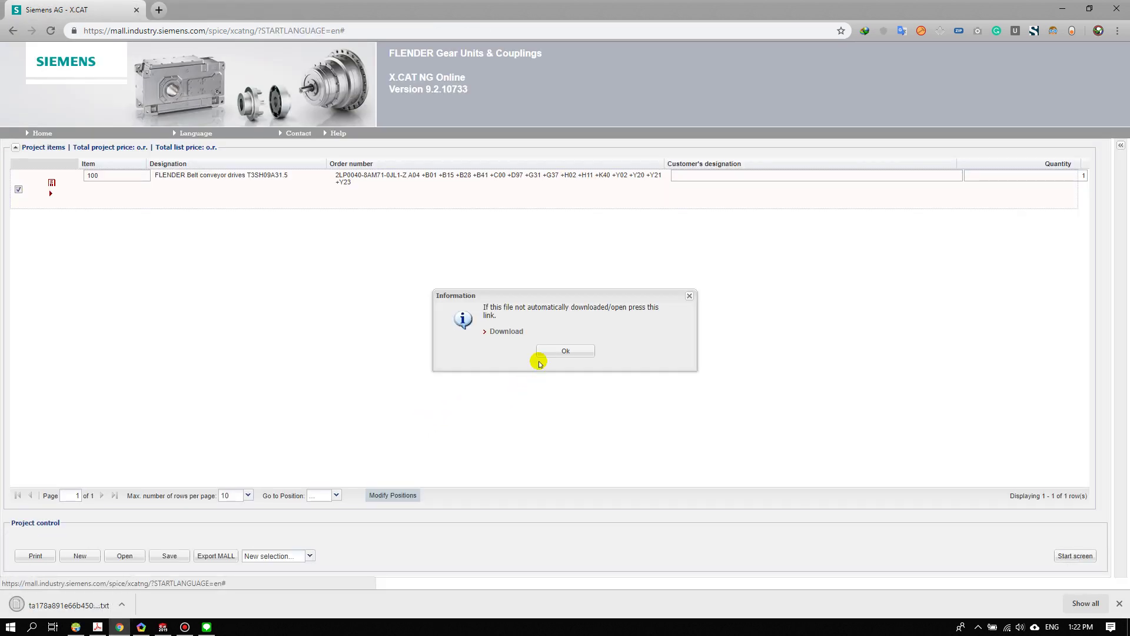
left_click(499, 331)
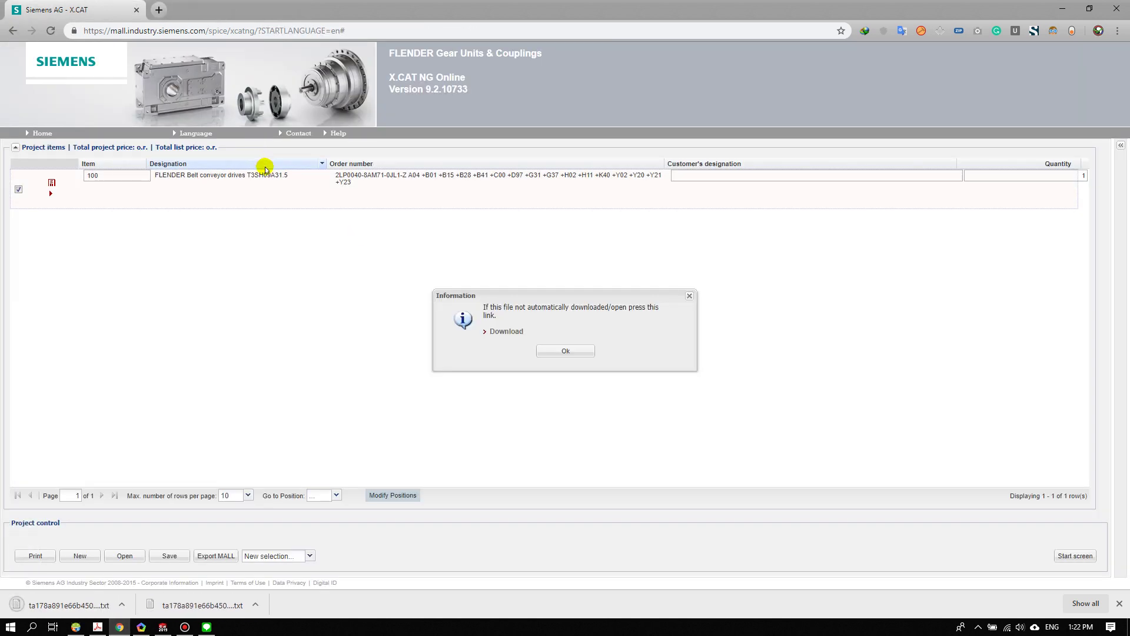
- Open the exported text file, dismiss the message, and return to the start screen
left_click(213, 596)
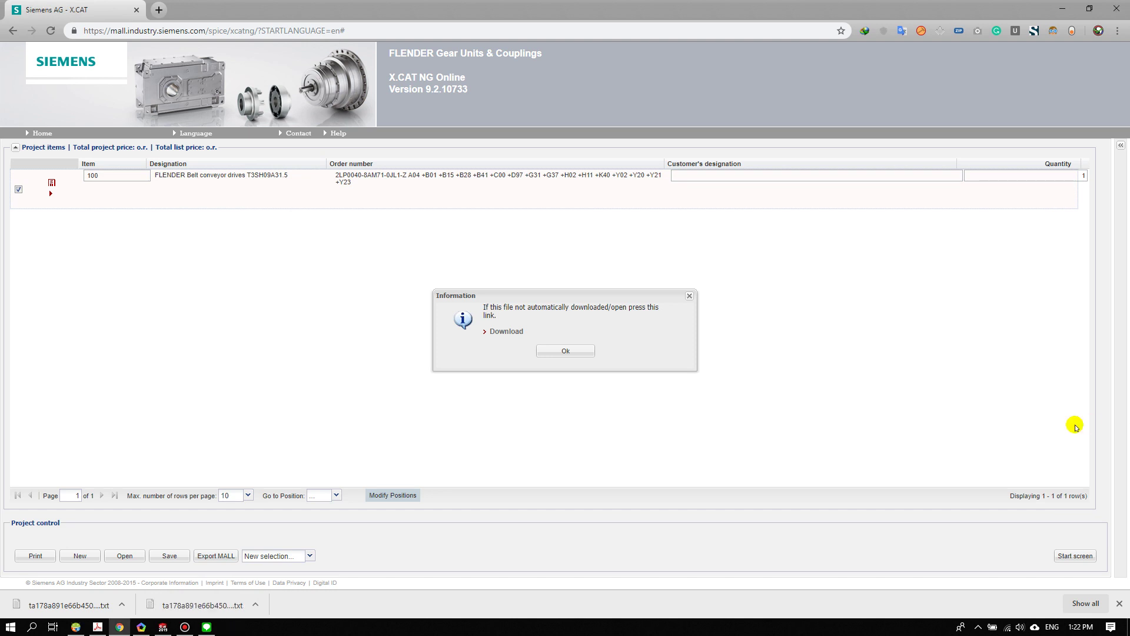
left_click(576, 348)
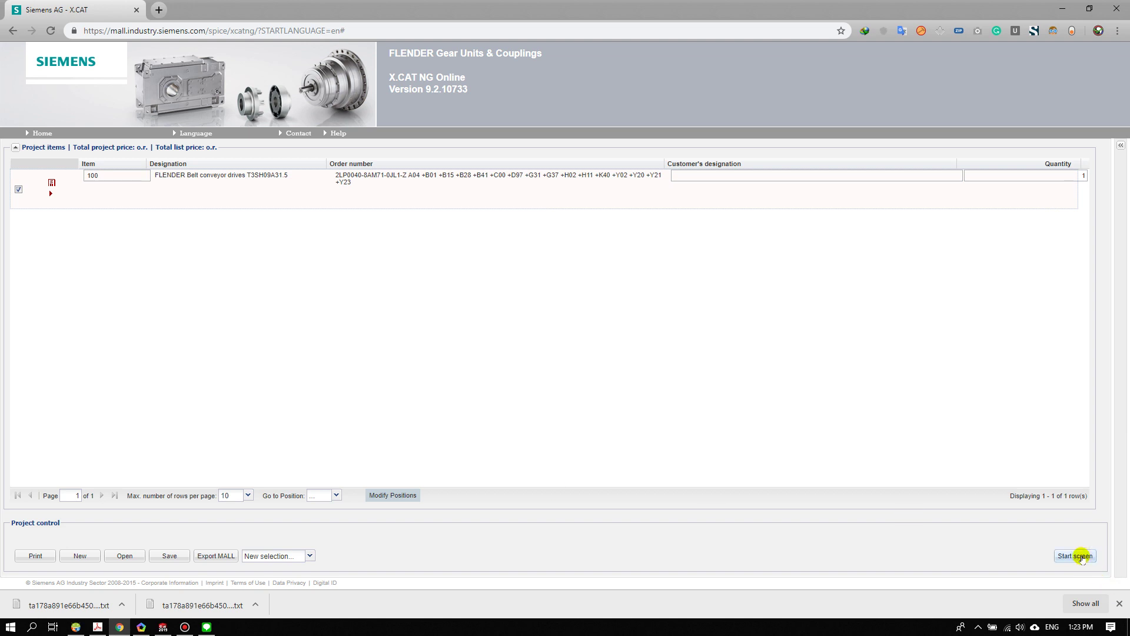
left_click(1119, 603)
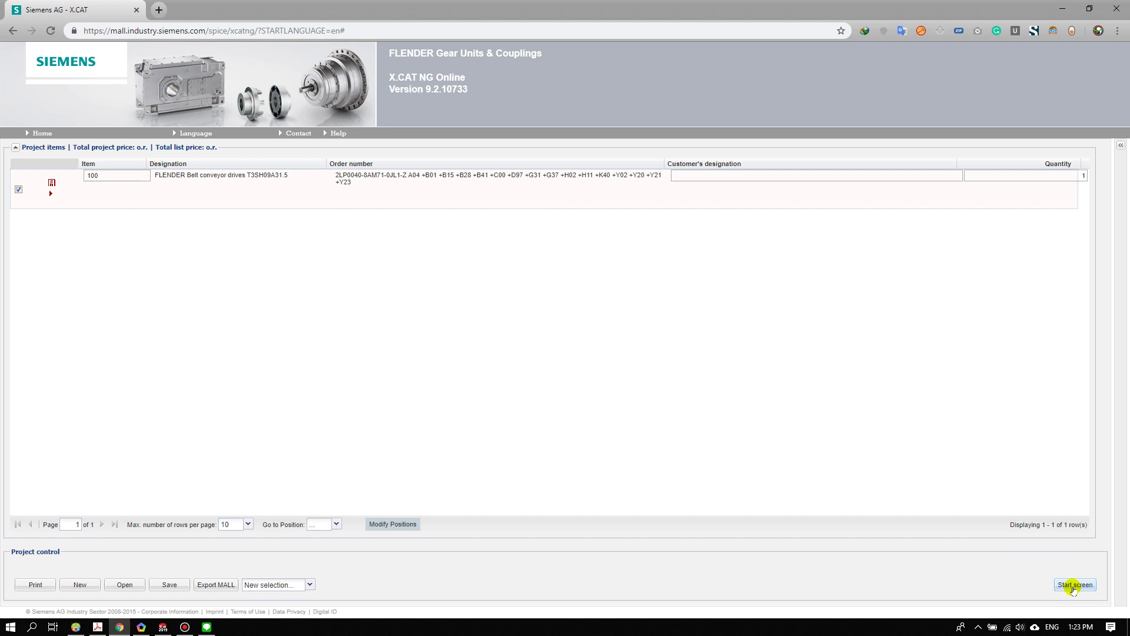
left_click(14, 30)
- Go back to the German start page, open and cancel the FLENDER Getriebe catalog, and minimize Chrome
left_click(1080, 586)
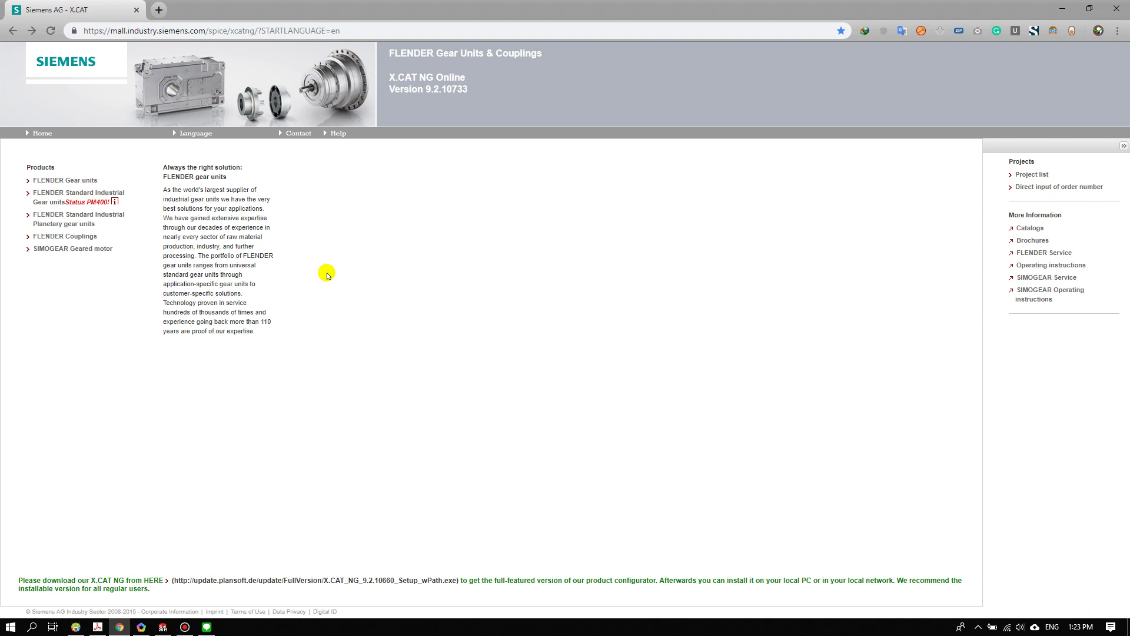
left_click(8, 30)
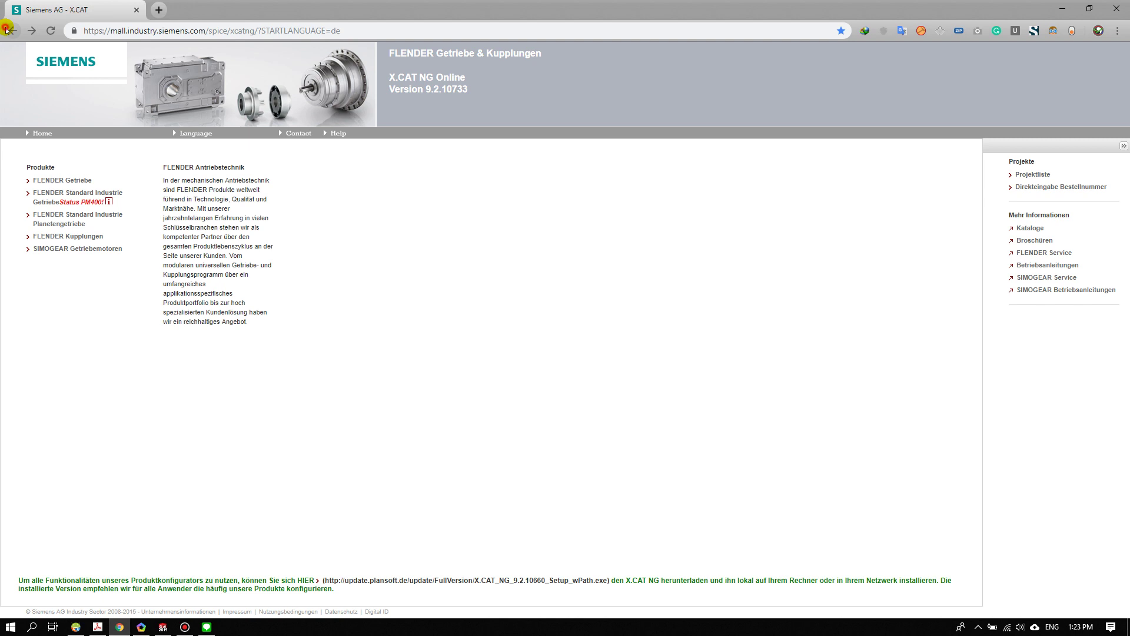
left_click(7, 29)
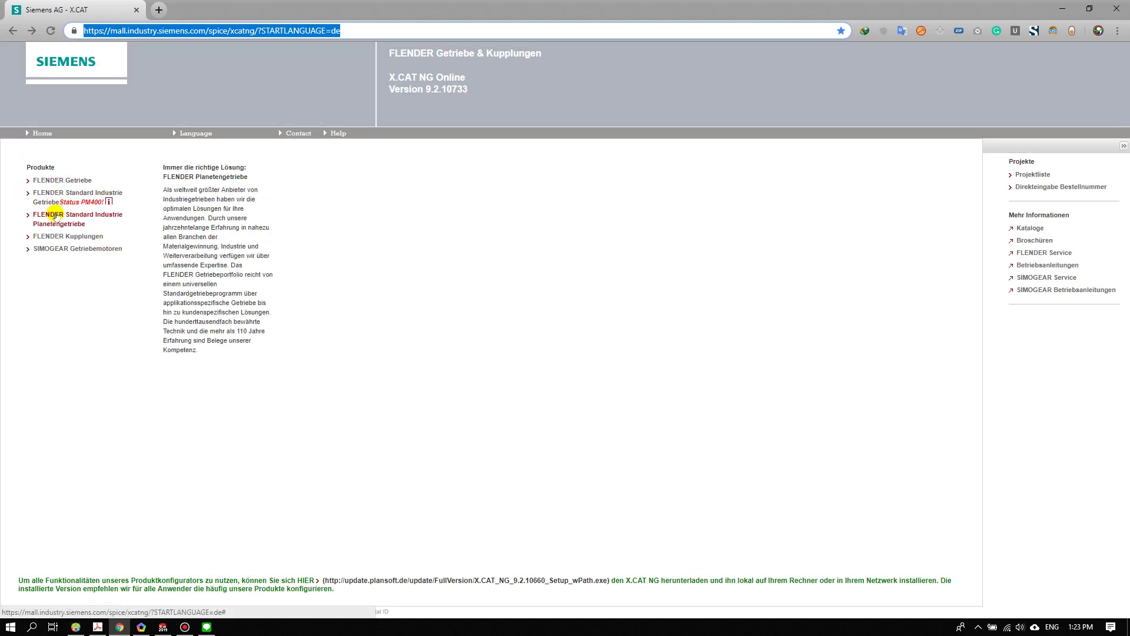
mouse_move(62, 180)
left_click(50, 181)
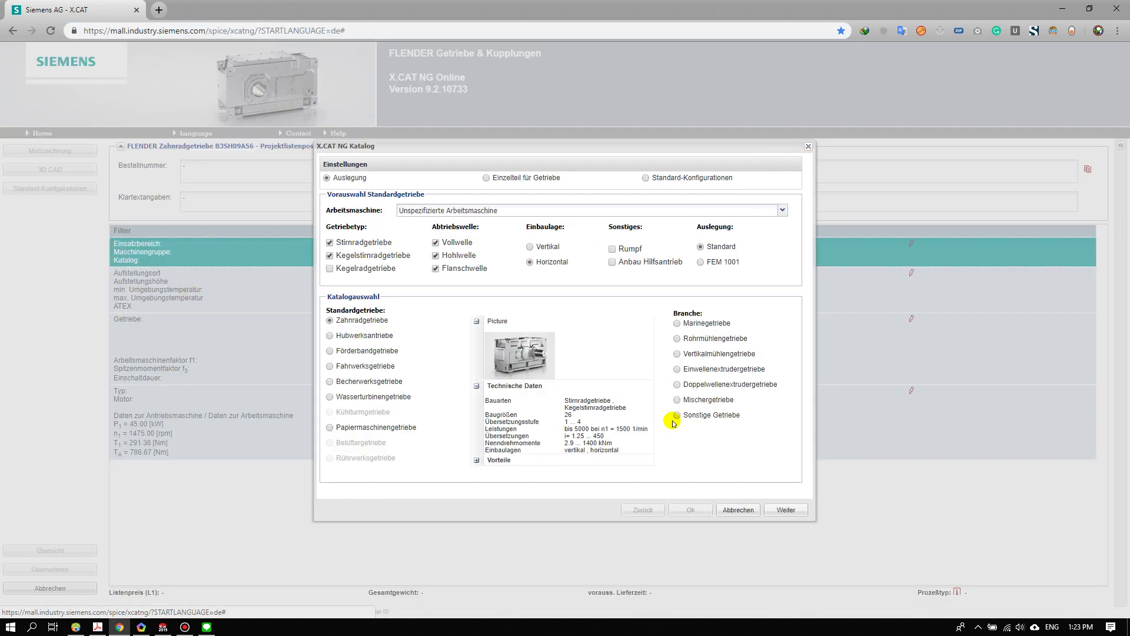
left_click(738, 510)
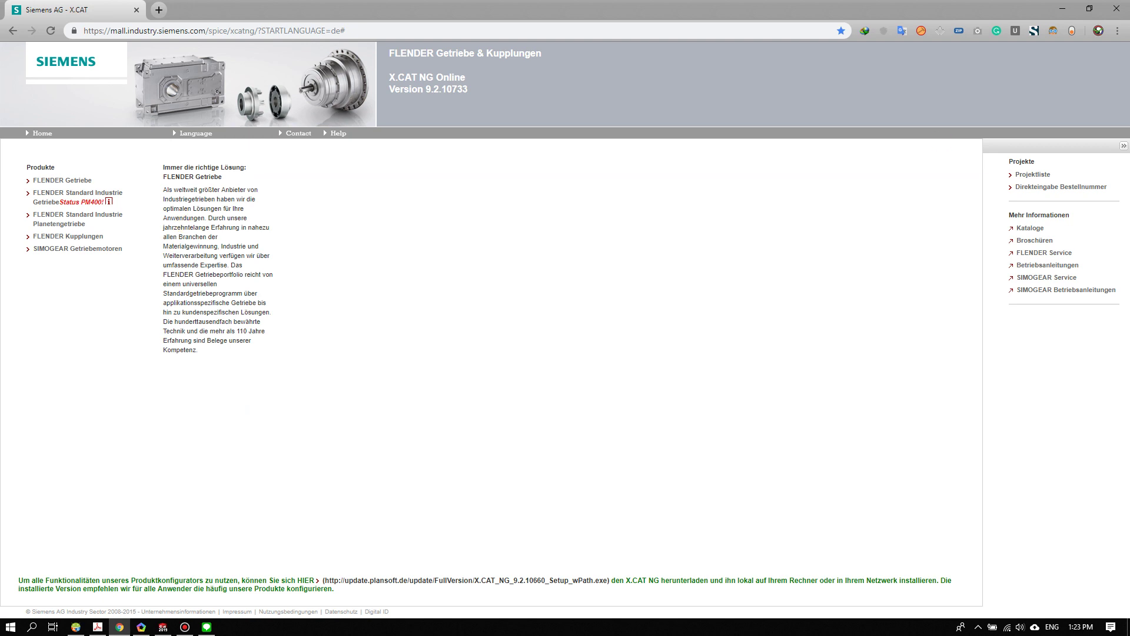
left_click(1062, 9)
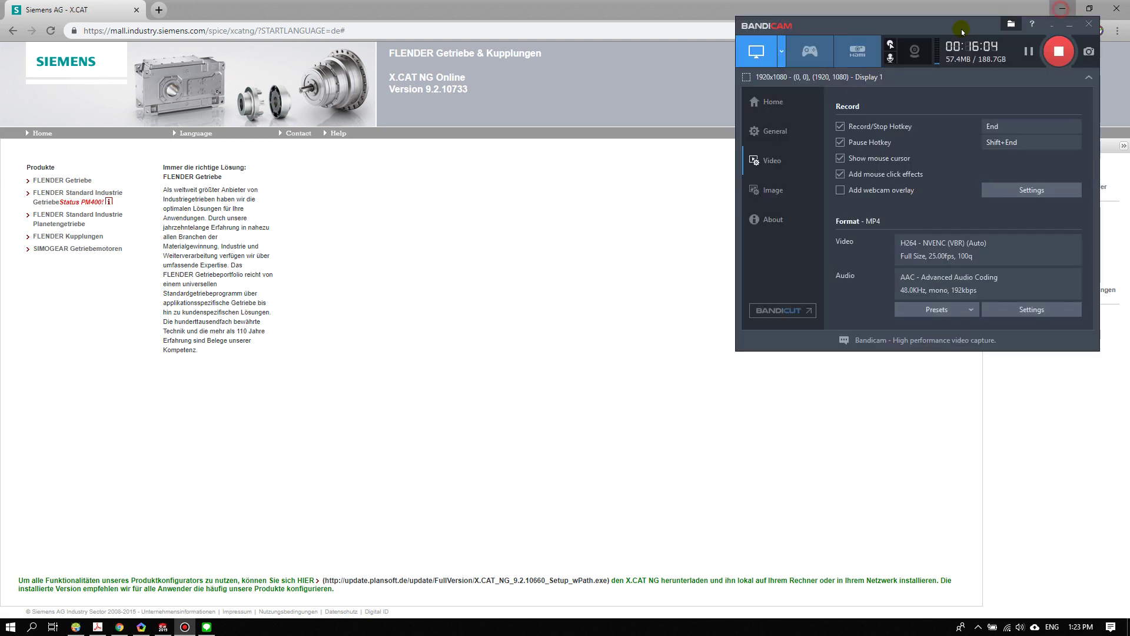
- Launch the XCAT7 desktop shortcut, then return to the browser's X.CAT address bar
double_click(201, 121)
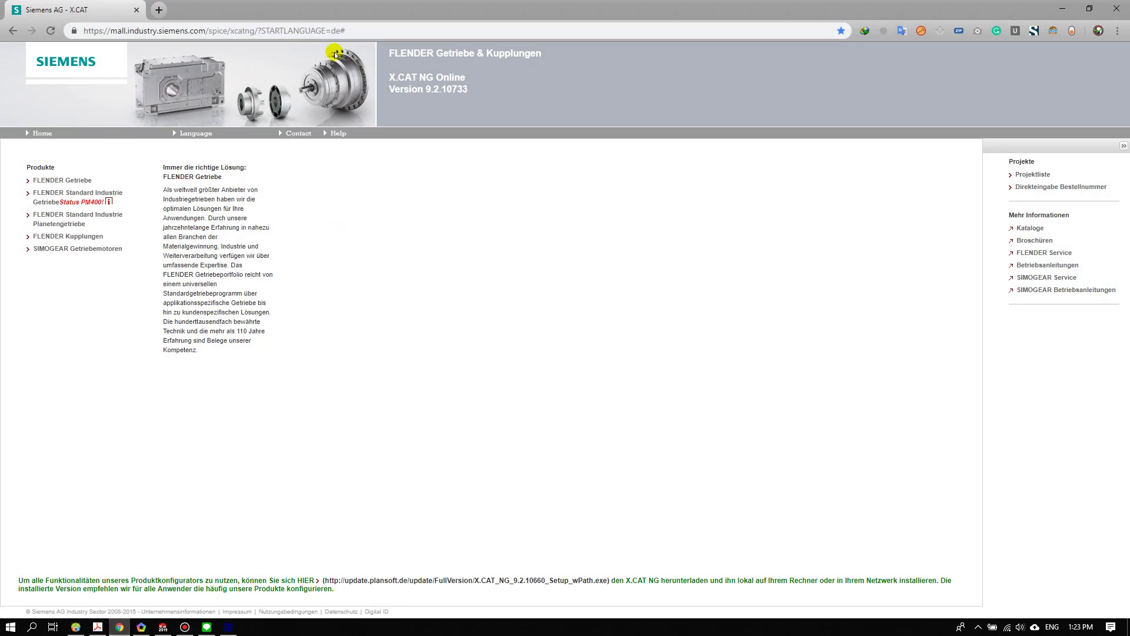
left_click(360, 30)
left_click(364, 30)
- Change the URL's STARTLANGUAGE code to en to load the English site
left_click_drag(333, 30, 432, 34)
type("e")
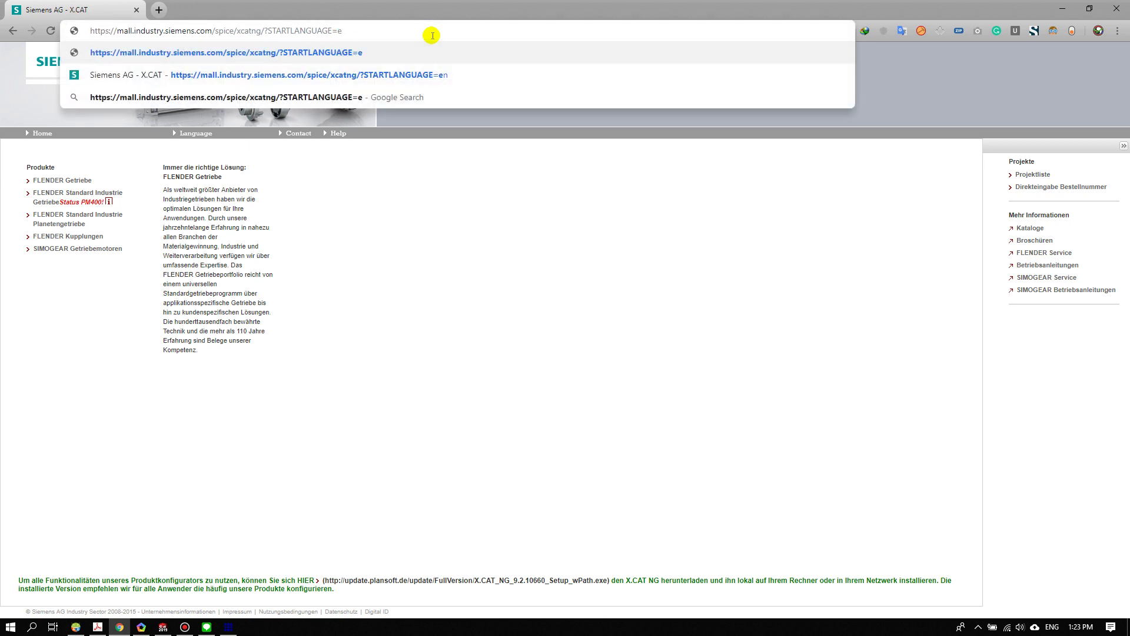
type("n")
key("Return")
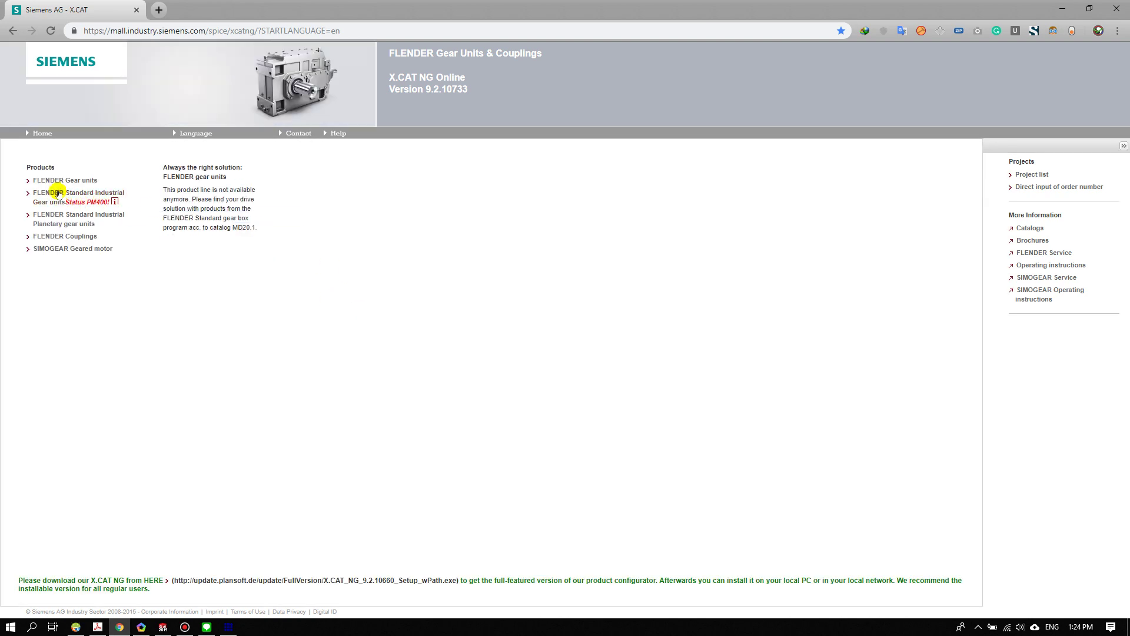
- Start a FLENDER Gear units configuration, accepting defaults for catalog, environment, gear unit and motor
left_click(78, 182)
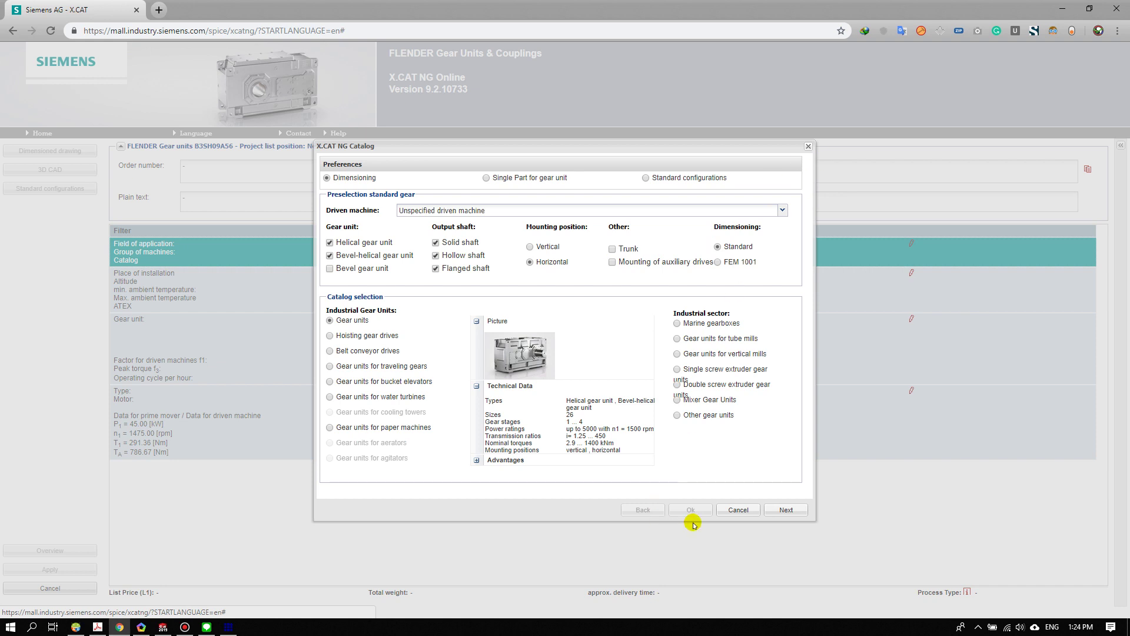
left_click(786, 511)
left_click(786, 511)
left_click(786, 511)
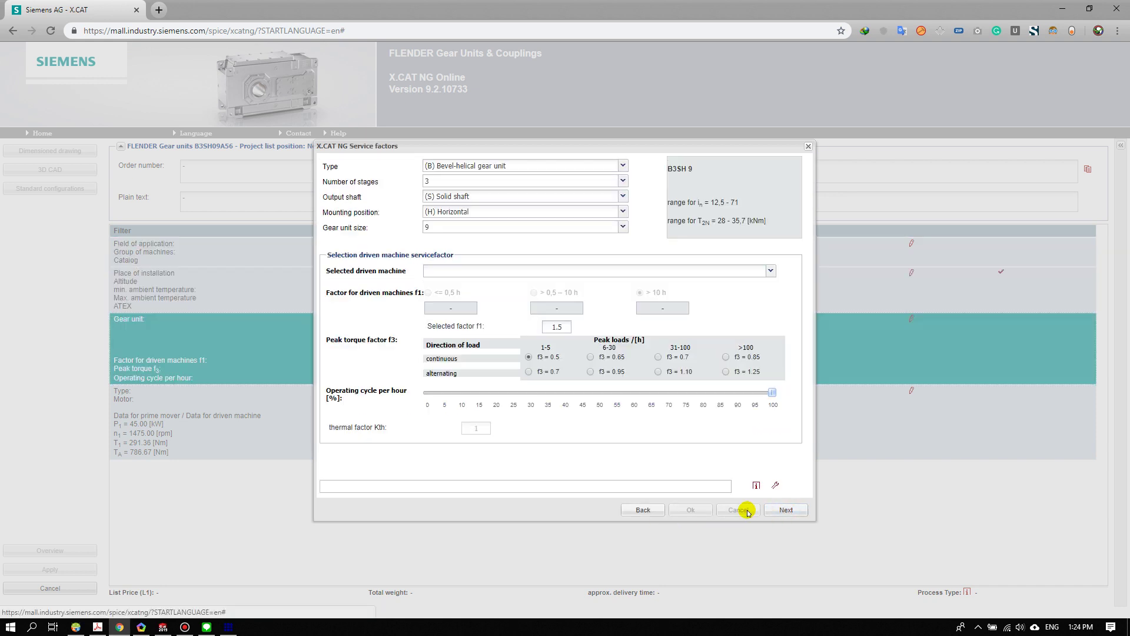
left_click(776, 512)
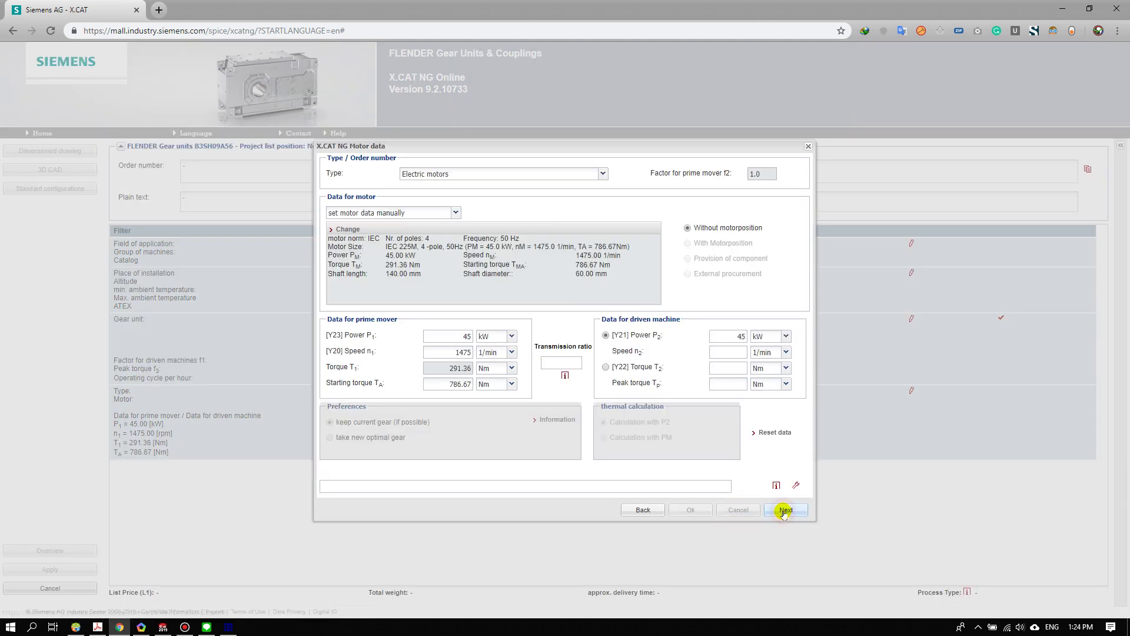
left_click(782, 512)
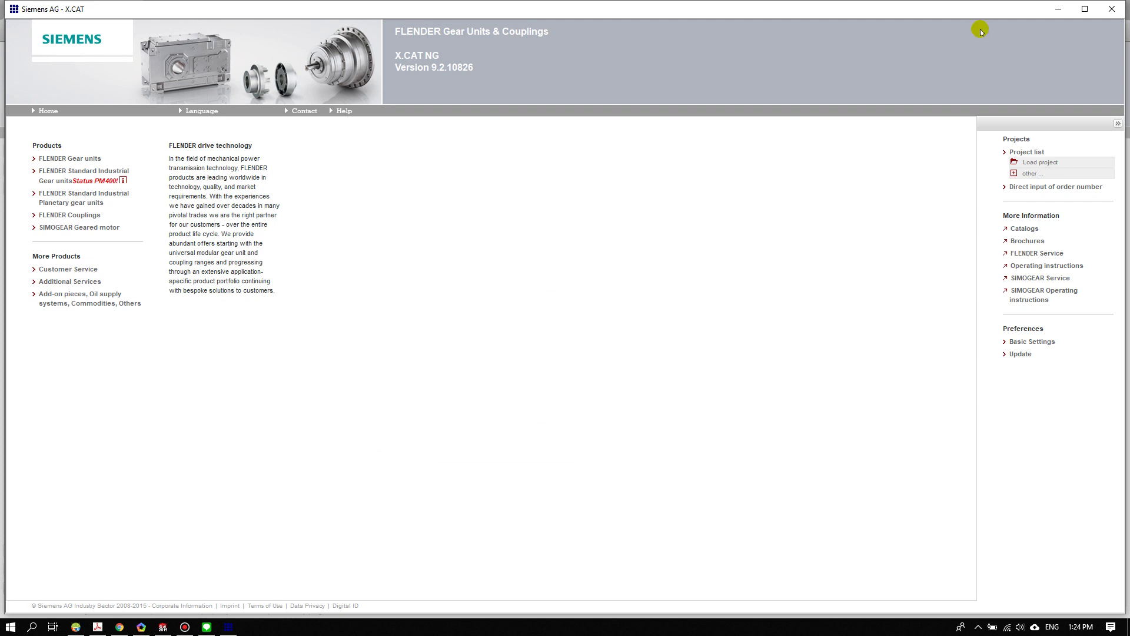
- View the N-EUPEX A 110 coupling in desktop X.CAT, then pick B3SH9 12.50 in the browser
mouse_move(772, 11)
left_mouse_down()
mouse_move(422, 170)
mouse_move(553, 159)
mouse_move(618, 106)
mouse_move(513, 142)
mouse_move(447, 210)
mouse_move(392, 131)
mouse_move(367, 144)
mouse_move(335, 115)
left_mouse_up()
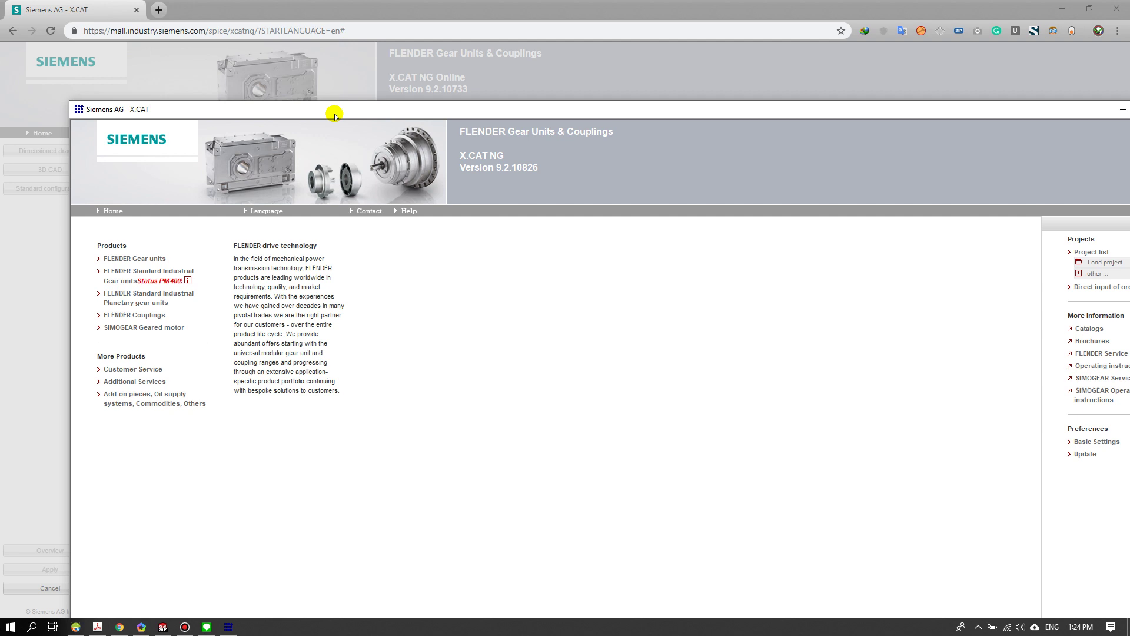
double_click(335, 115)
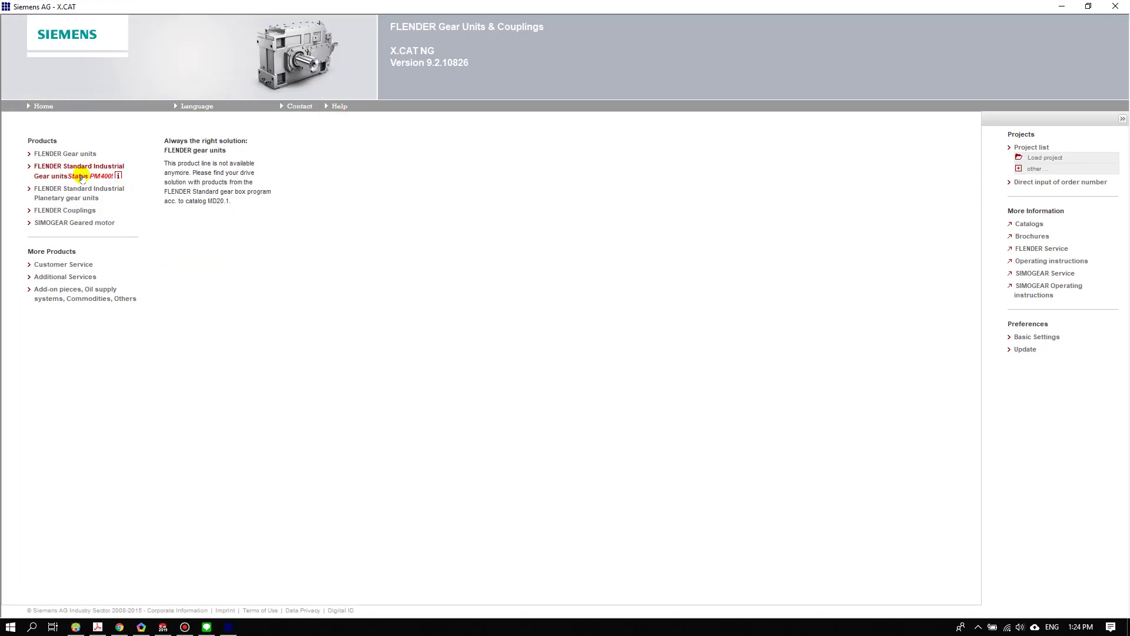
mouse_move(134, 314)
left_click(59, 212)
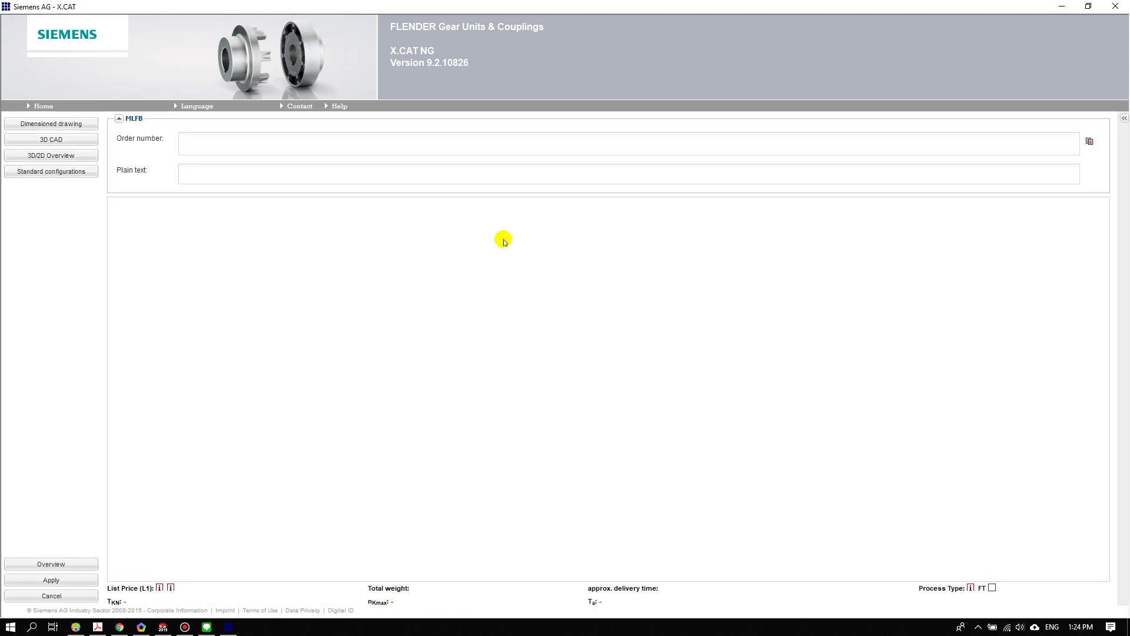
left_click(580, 335)
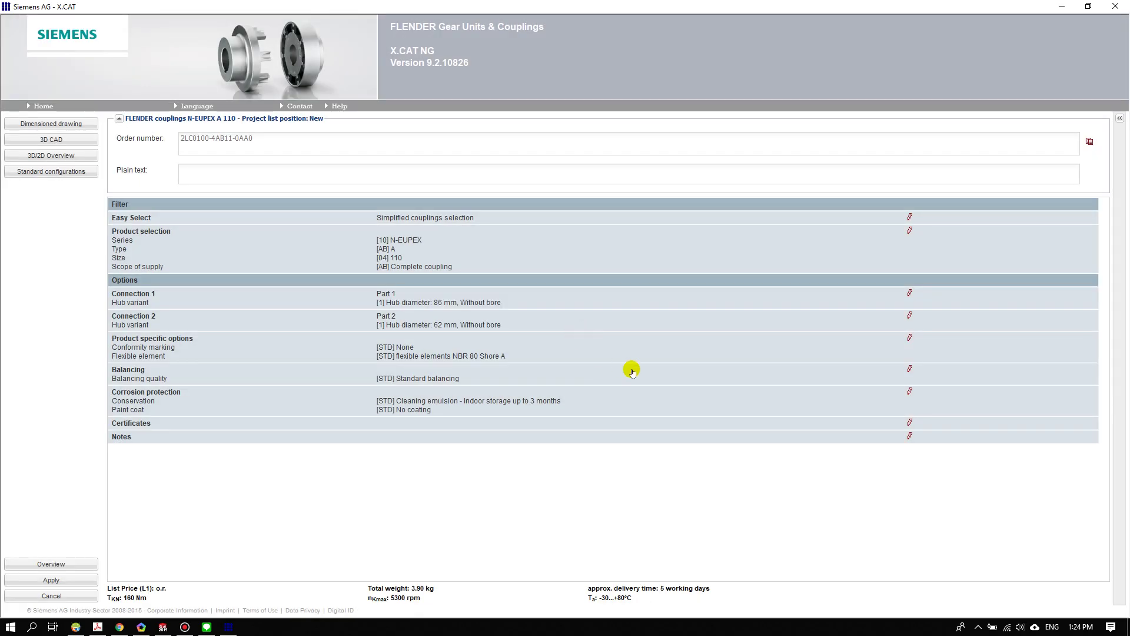
left_click(1062, 6)
left_click(338, 186)
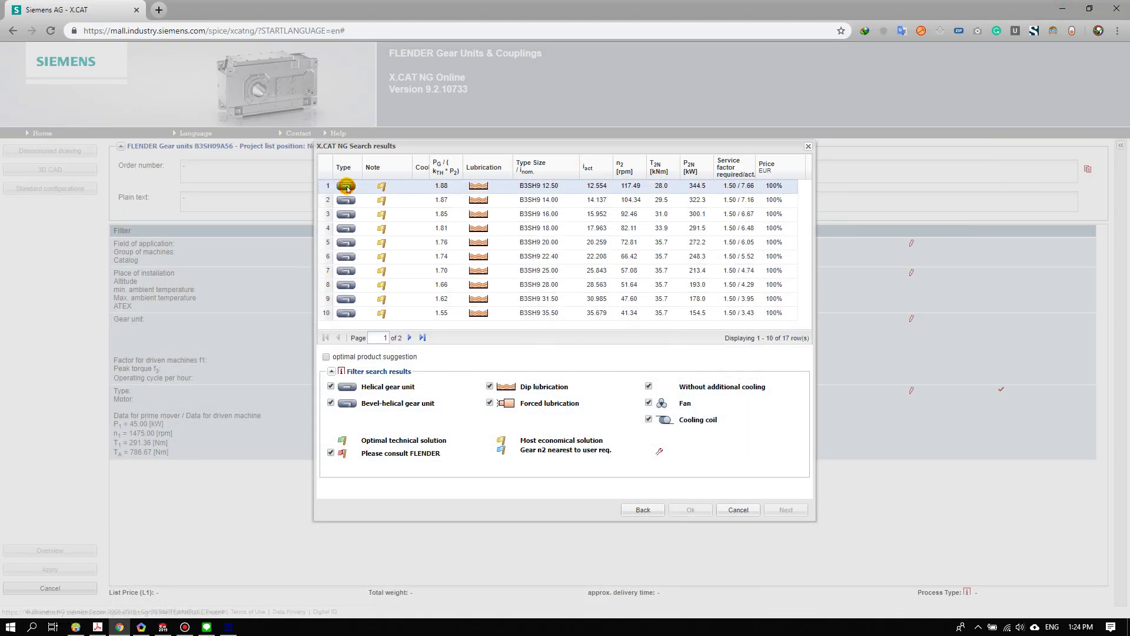
- Confirm B3SH9 12.50 as the gear unit and generate its 3D CAD model with motor and coupling
left_click(691, 509)
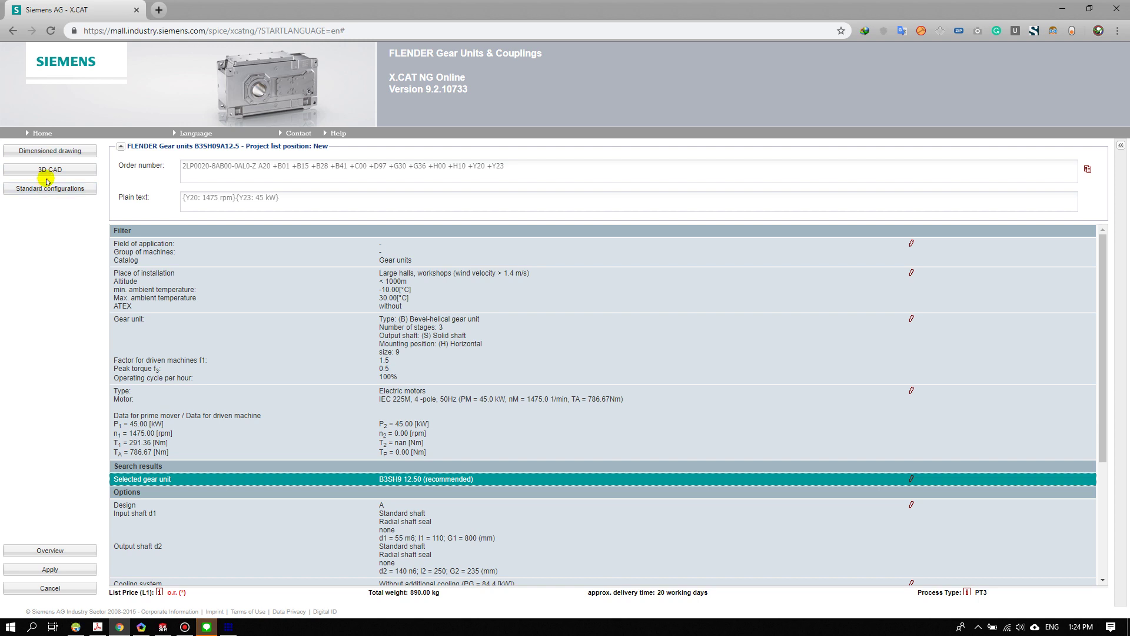
left_click(47, 173)
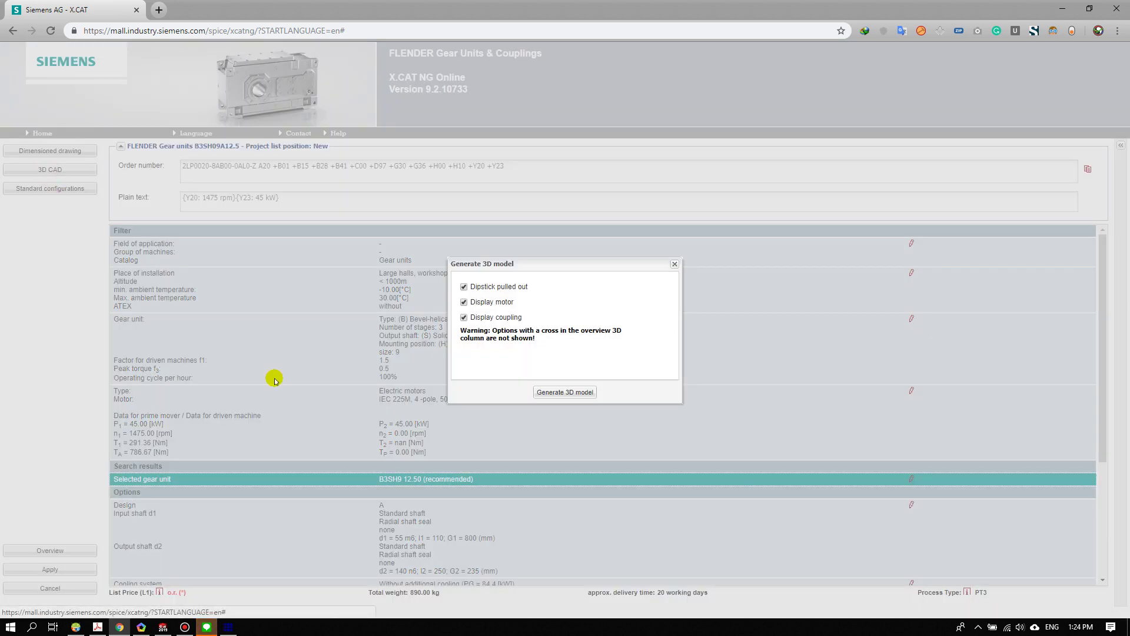
left_click(560, 394)
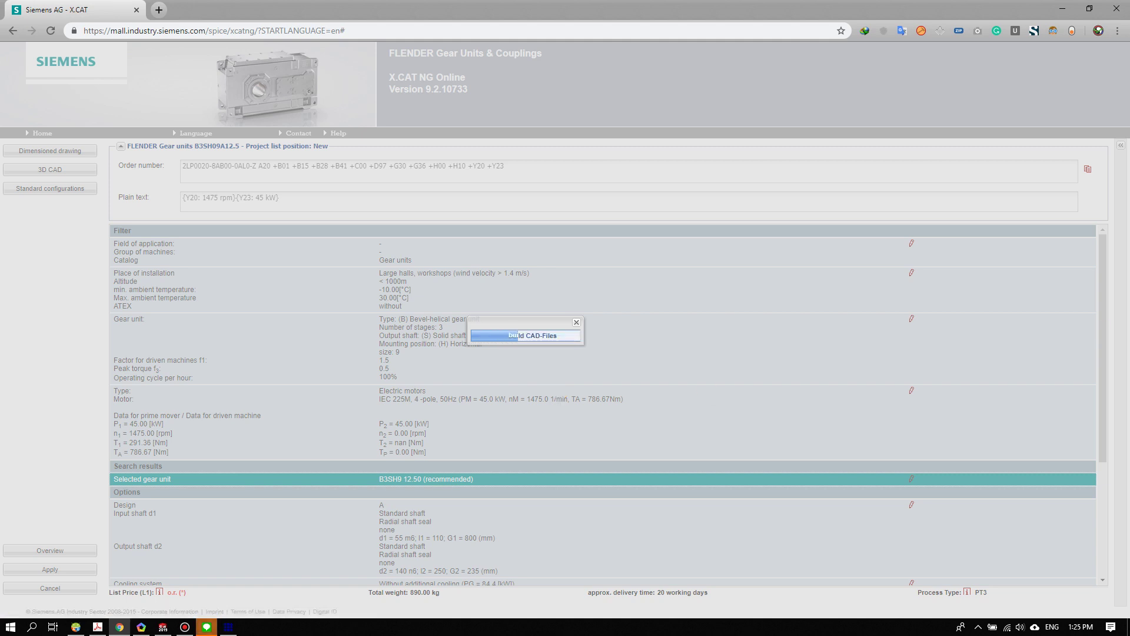
key("alt+Tab")
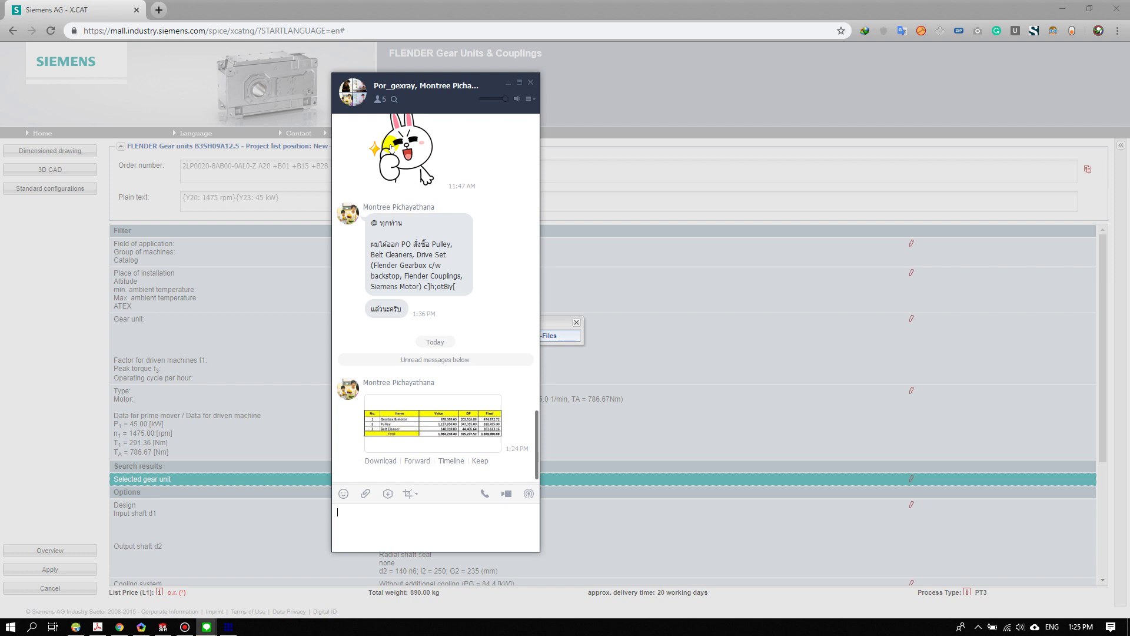
- Close the LINE group chat window to get back to X.CAT
left_click(770, 106)
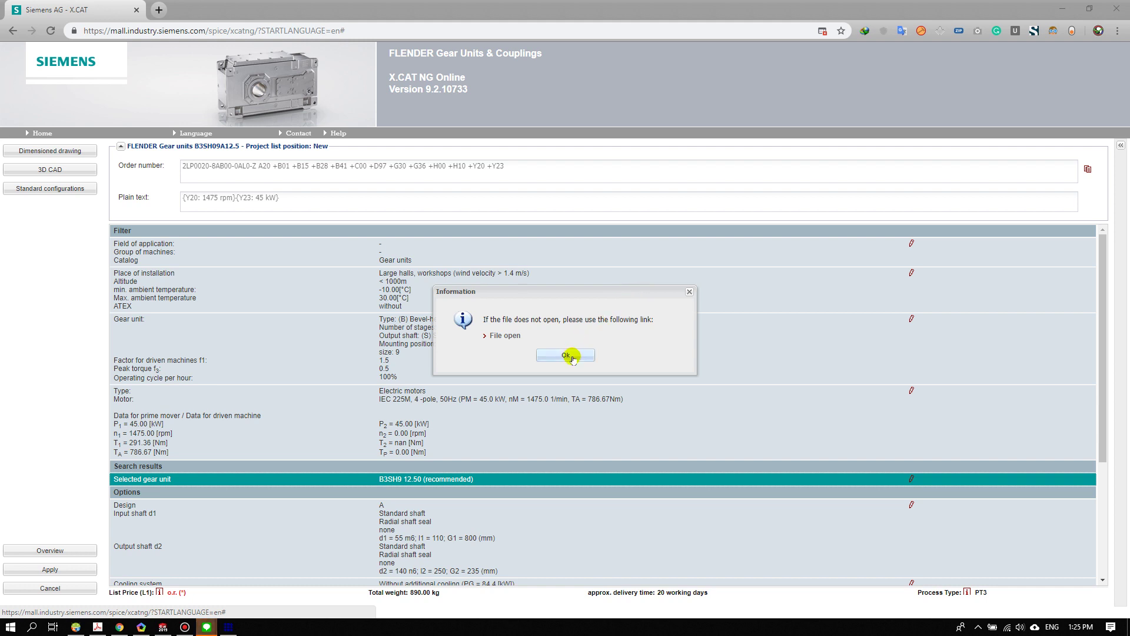
- Download the 863.86 KB CAD zip to the Desktop, then minimise Chrome
left_click(510, 339)
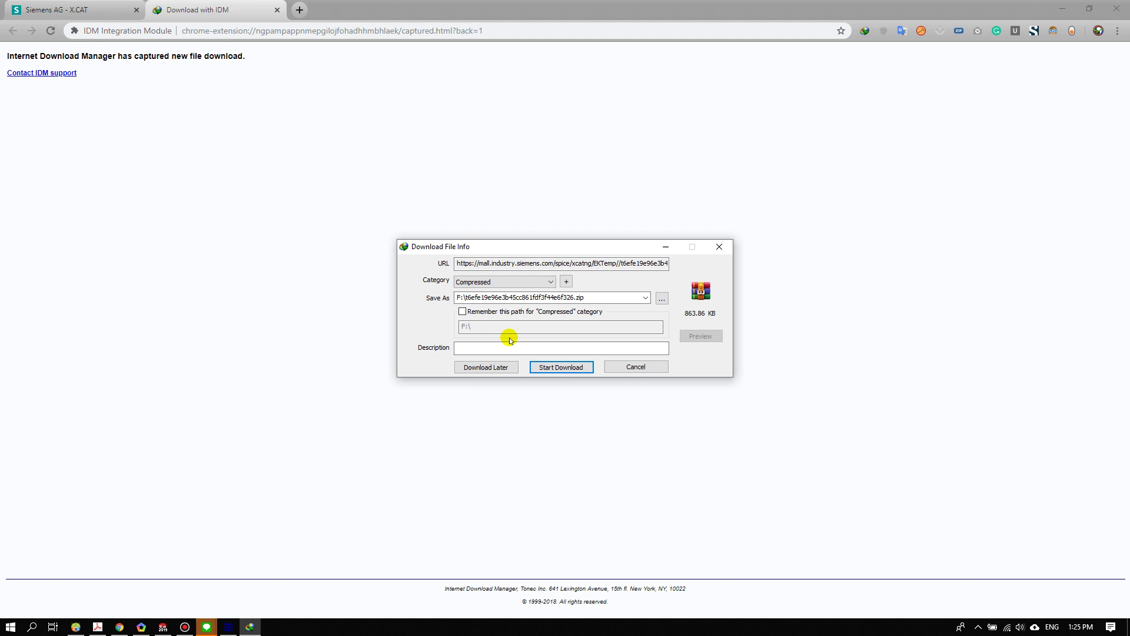
left_click(662, 300)
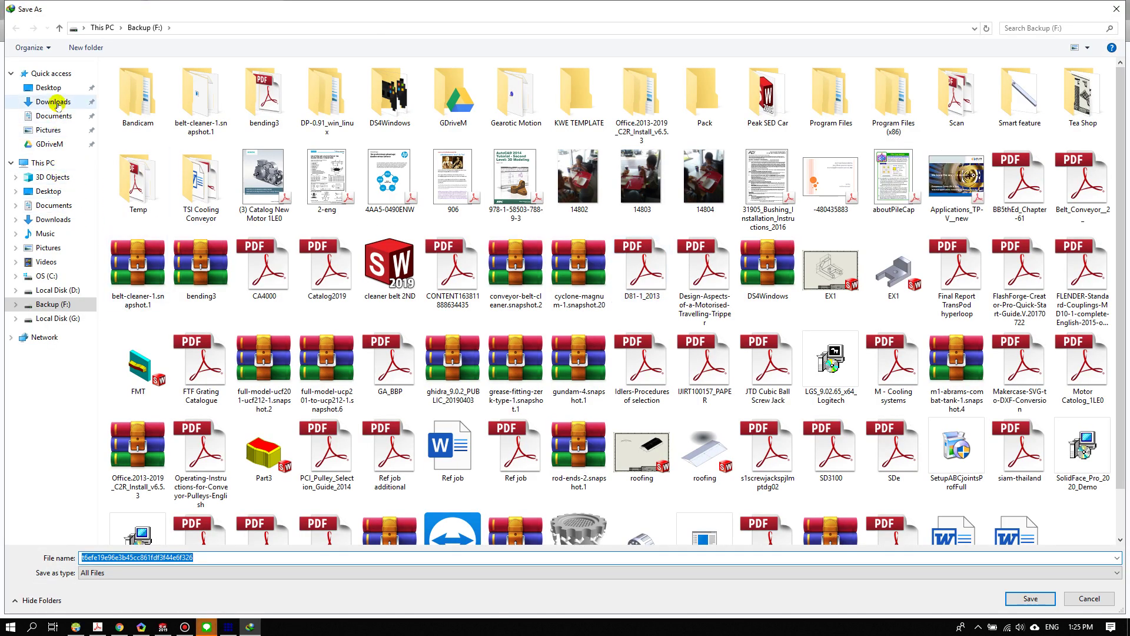
left_click(49, 130)
left_click(59, 115)
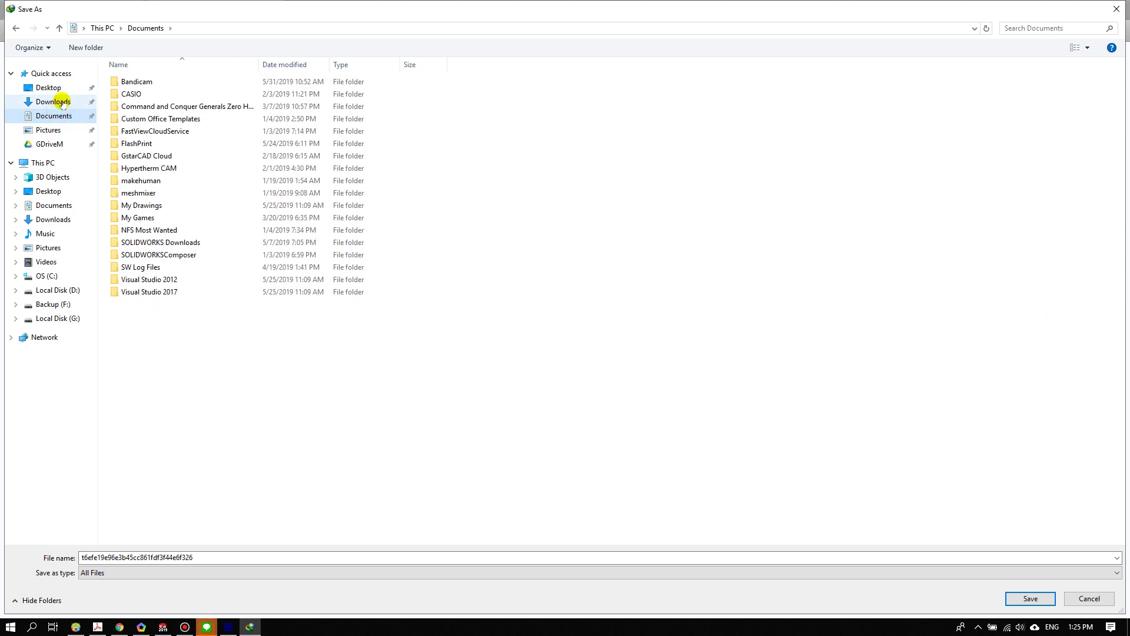
left_click(49, 88)
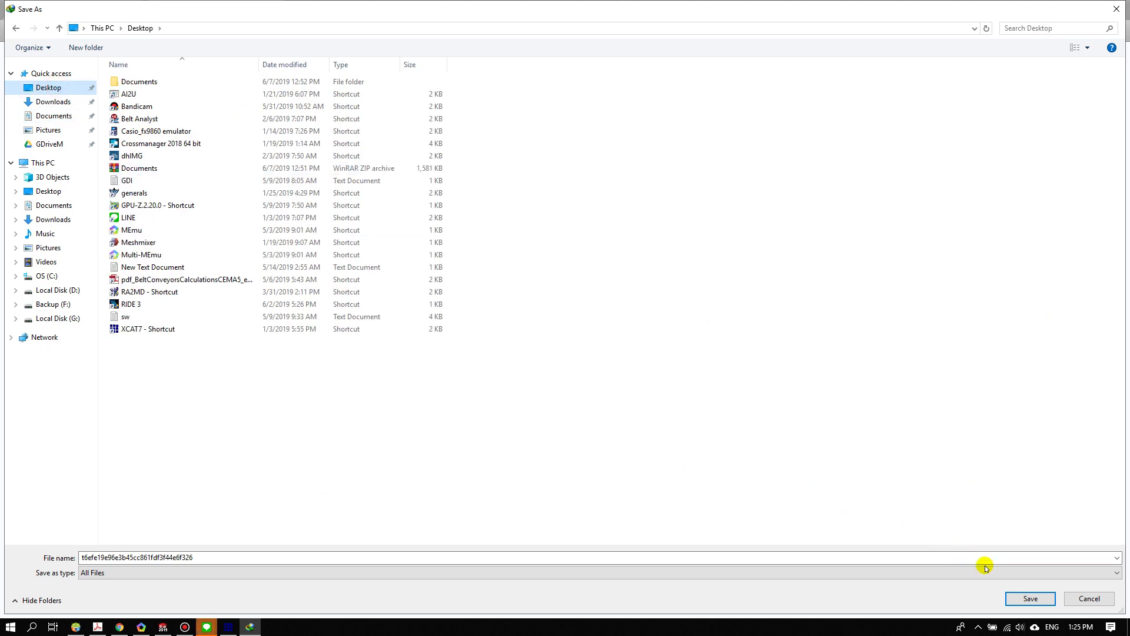
left_click(1030, 598)
left_click(565, 365)
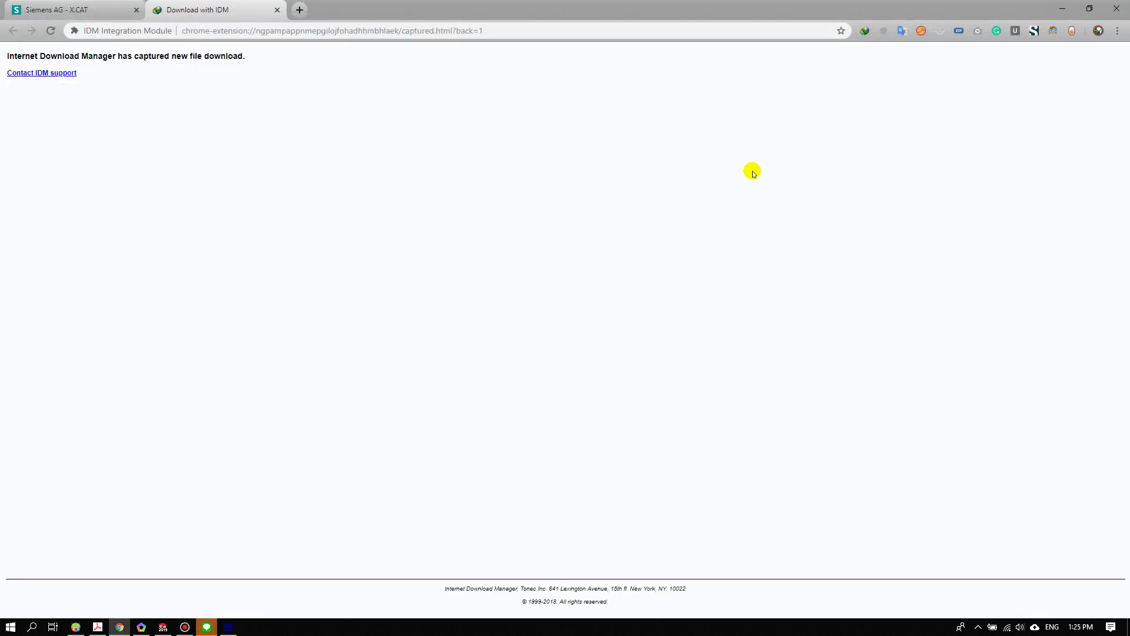
left_click(1063, 8)
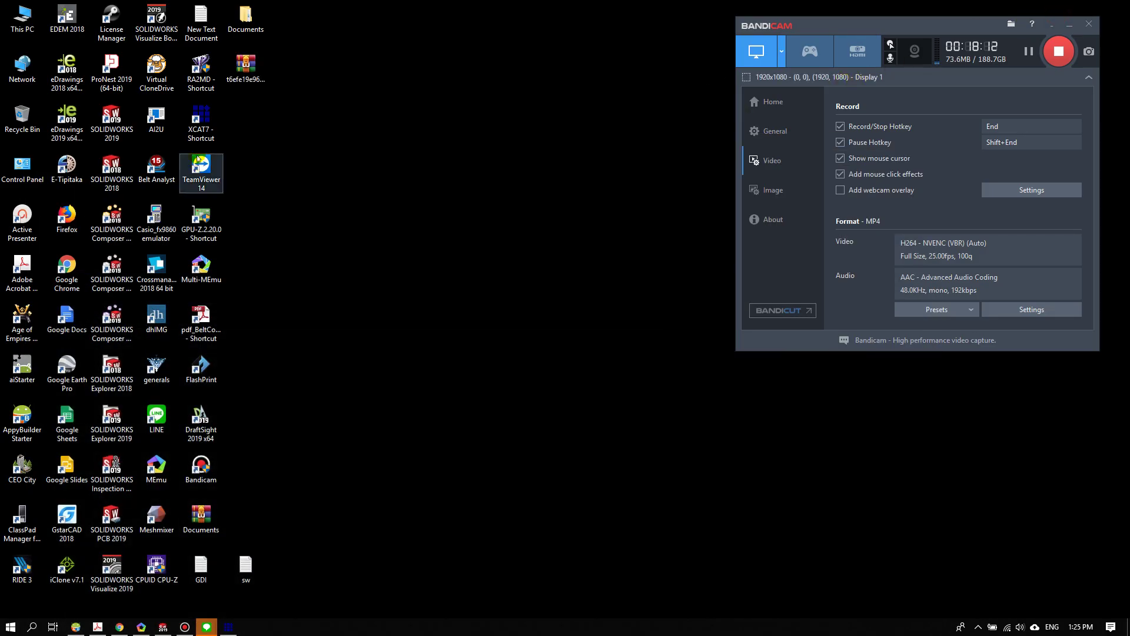
- Extract the CAD zip on the Desktop and open the extracted folder
right_click(246, 66)
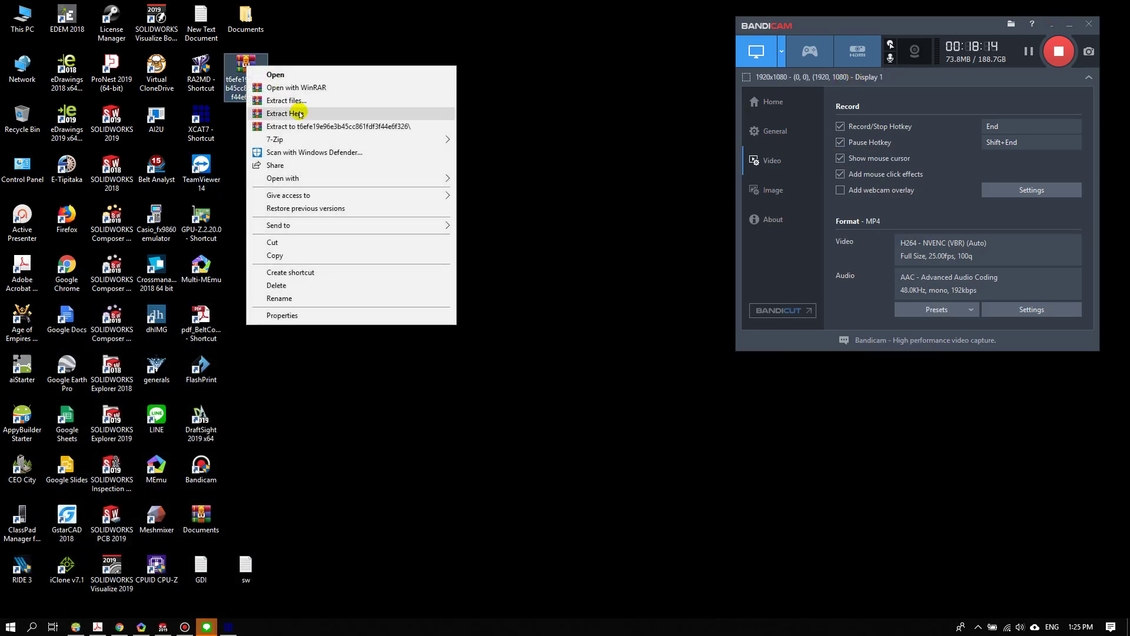
left_click(318, 128)
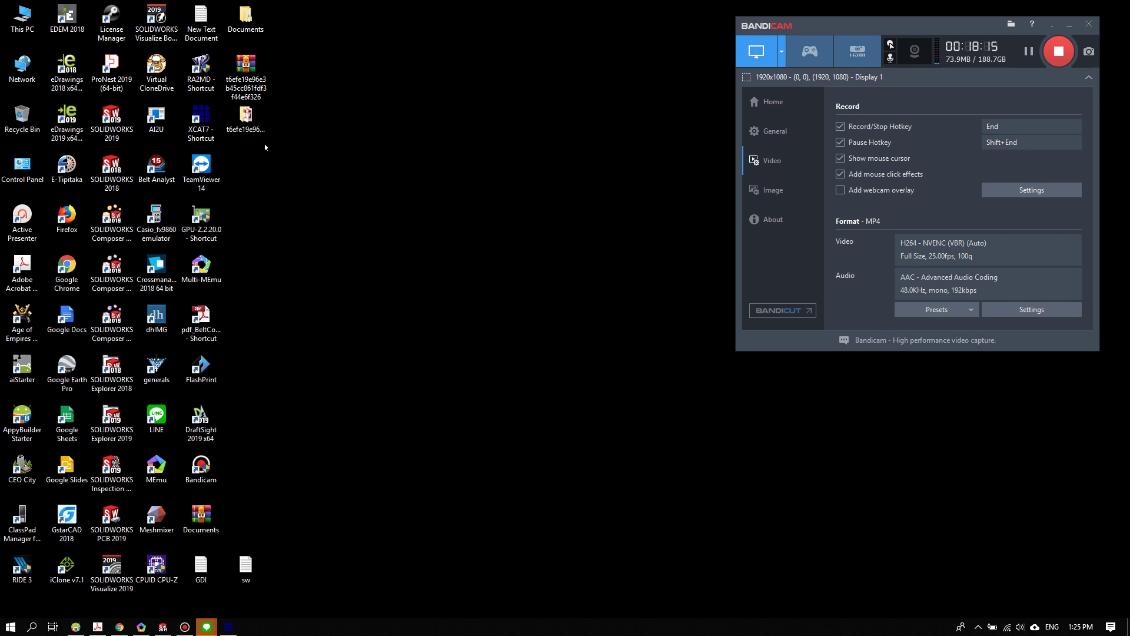
double_click(247, 118)
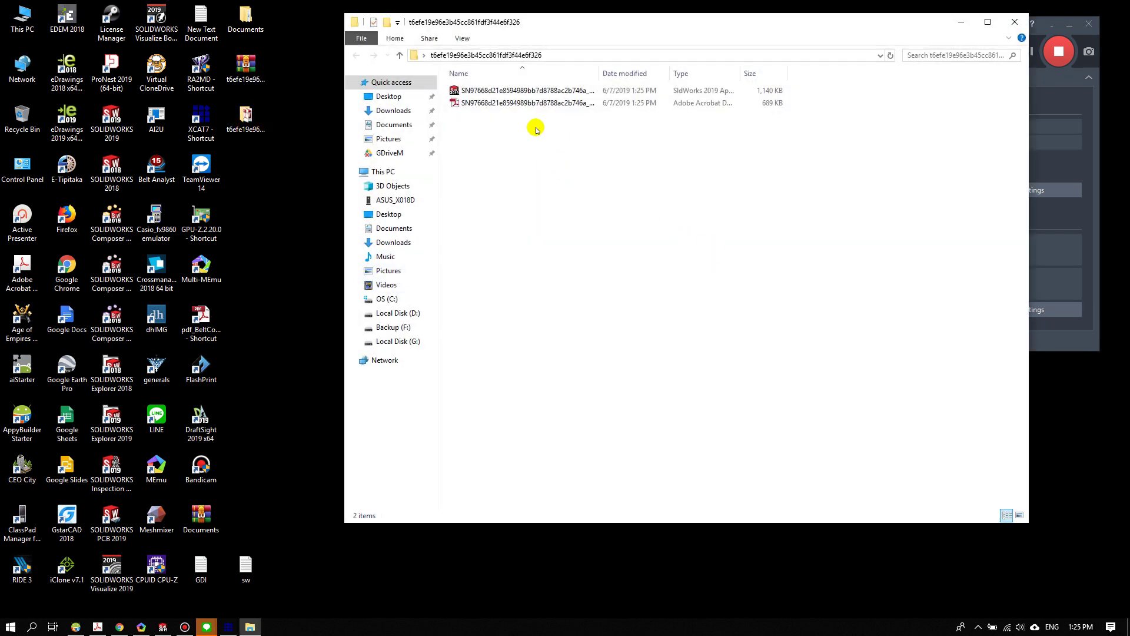
- Arrange the Explorer folder on the left and SOLIDWORKS on the right half of the screen
left_click_drag(627, 23, 302, 46)
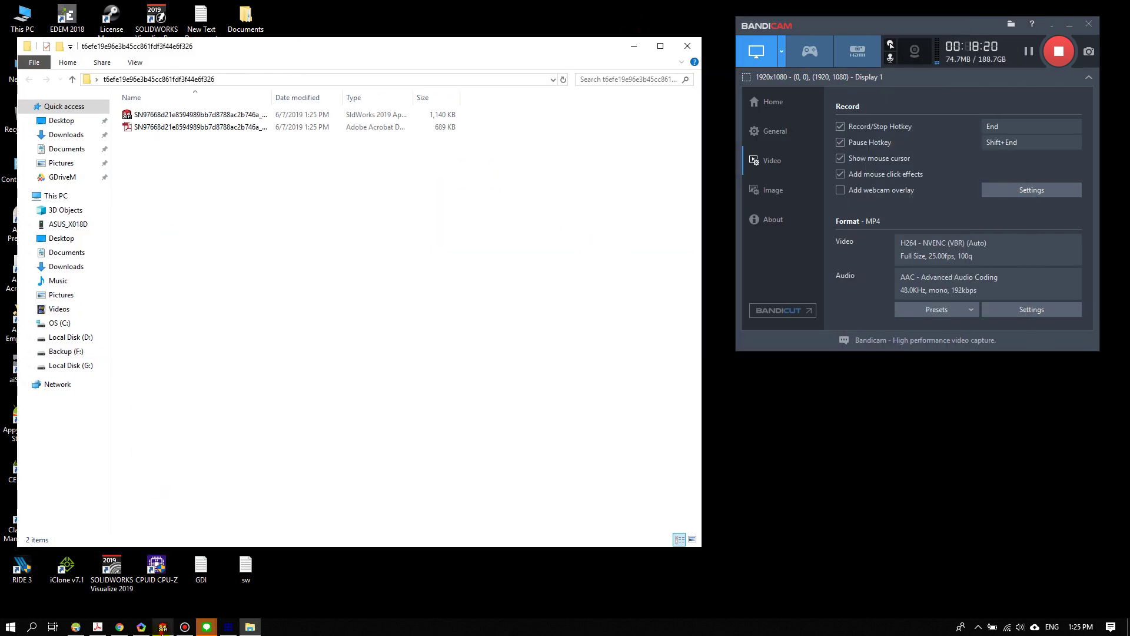
left_click(162, 627)
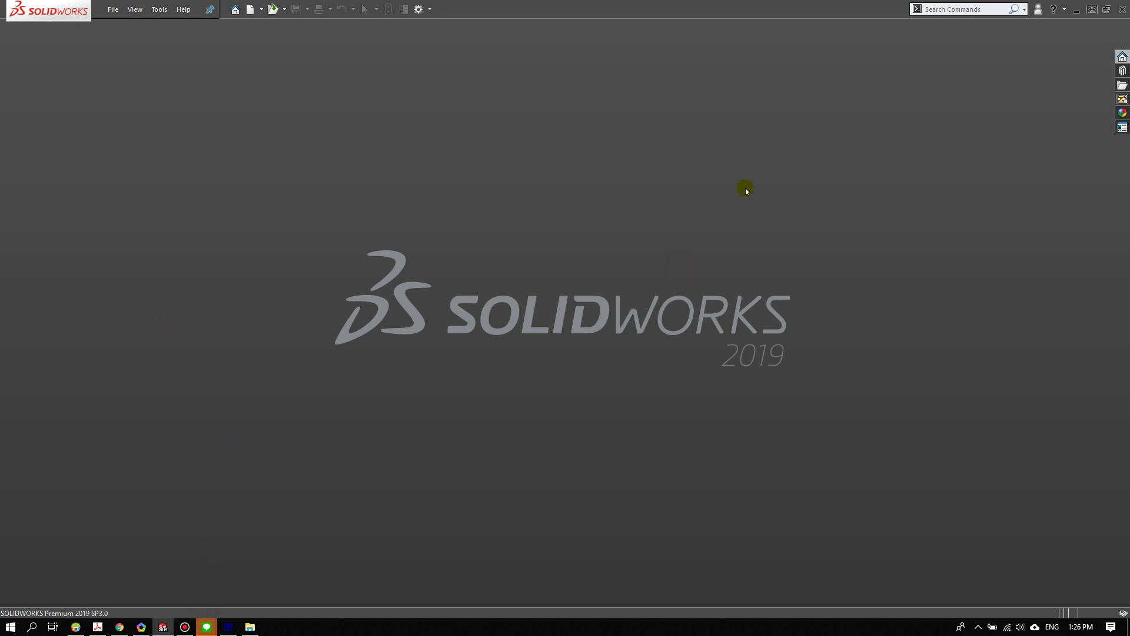
left_click(1108, 10)
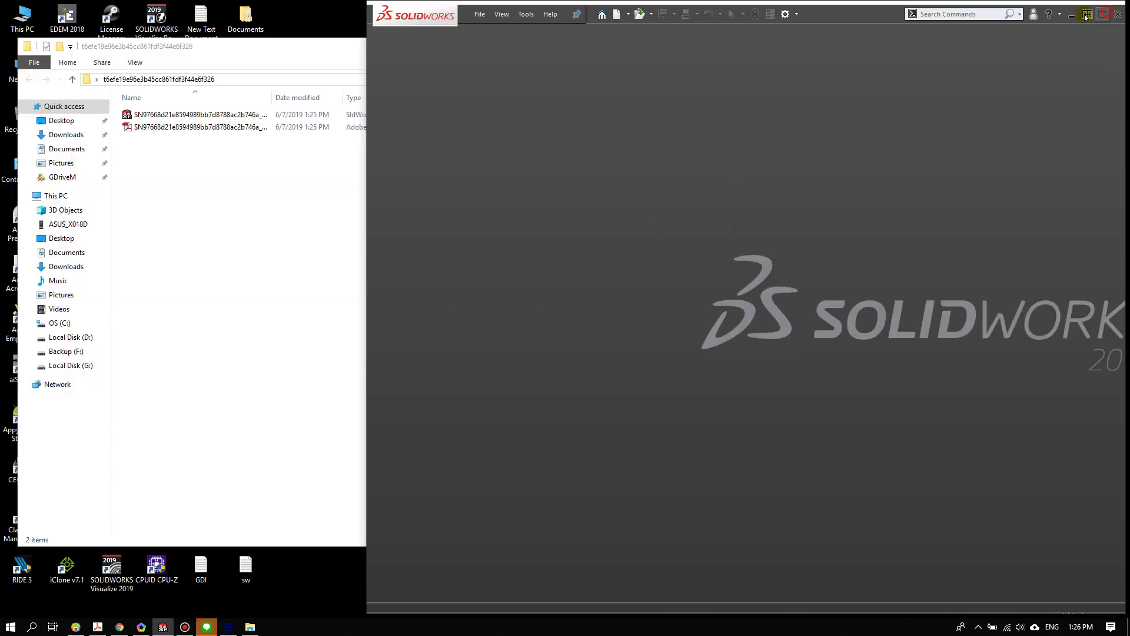
left_click(260, 208)
double_click(174, 128)
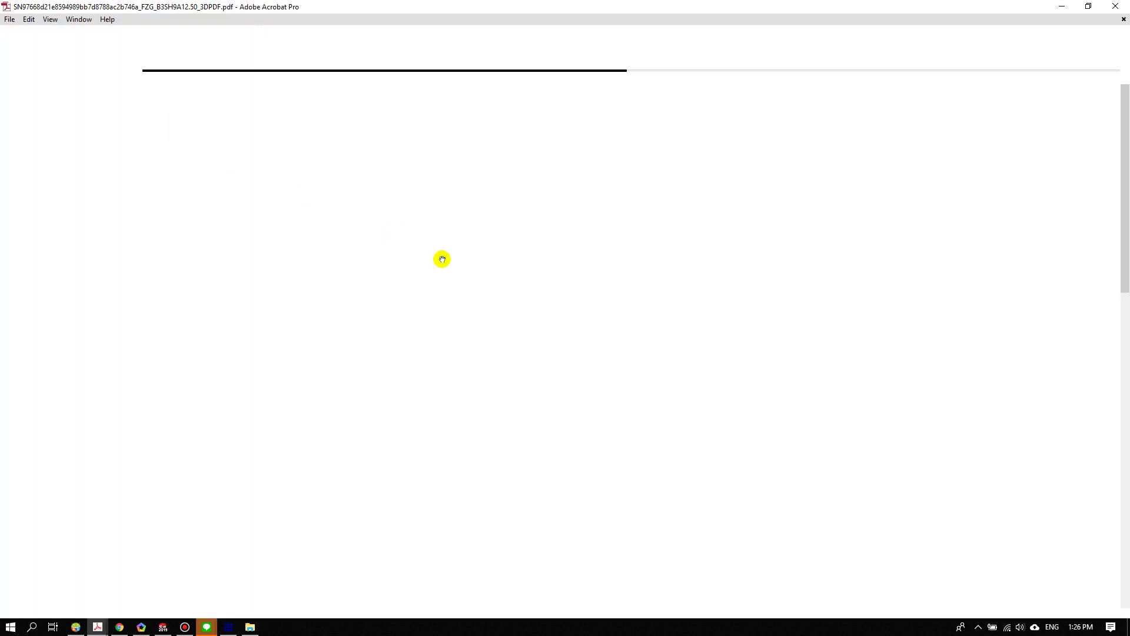
scroll(615, 386, "up", 2)
scroll(624, 418, "up", 3)
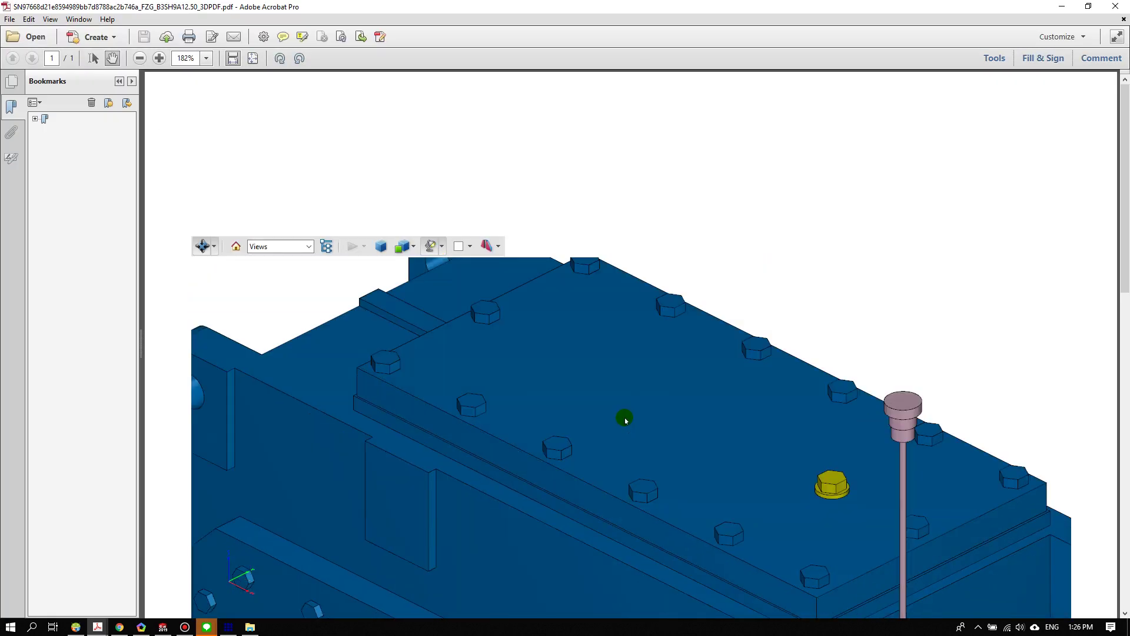
scroll(624, 418, "down", 5)
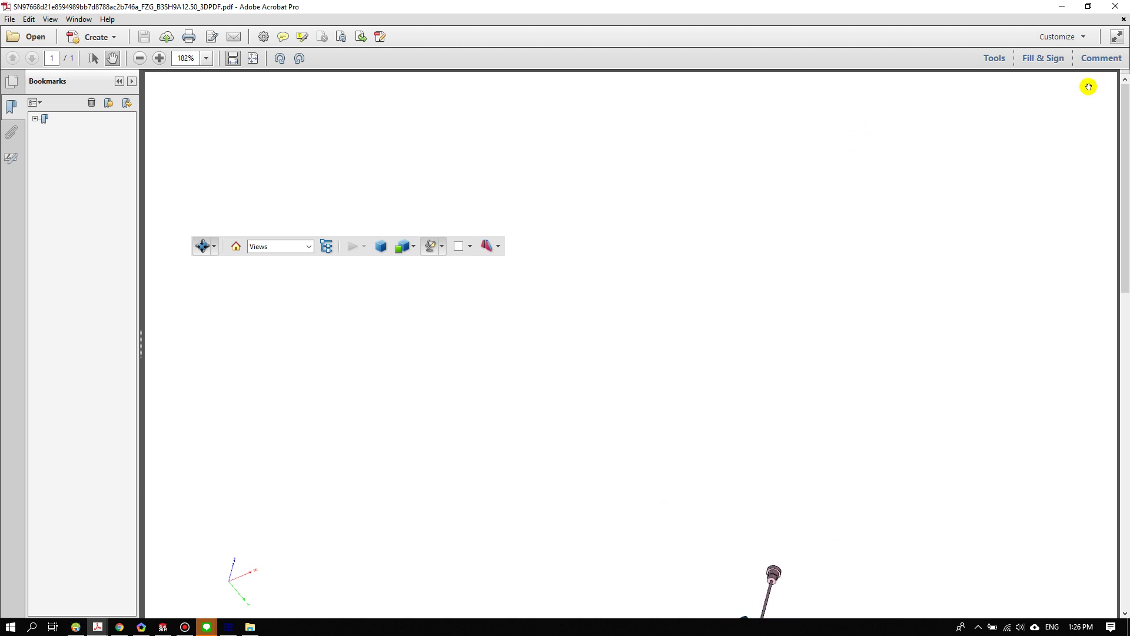
left_click_drag(1120, 232, 1115, 412)
mouse_move(651, 295)
left_mouse_down()
mouse_move(786, 316)
mouse_move(781, 343)
mouse_move(841, 198)
left_mouse_up()
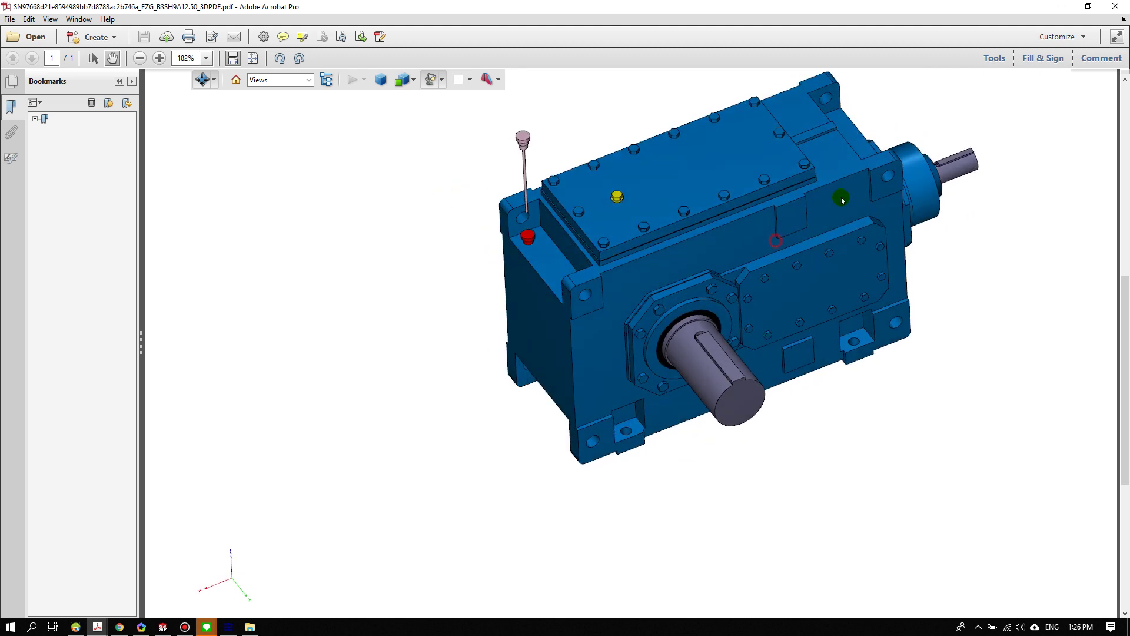
left_click(1110, 8)
left_click(250, 215)
left_click(147, 116)
- Open the B3SH9 12.50 SLDPRT file in SOLIDWORKS, rotate the gearbox, and maximise the window
double_click(147, 115)
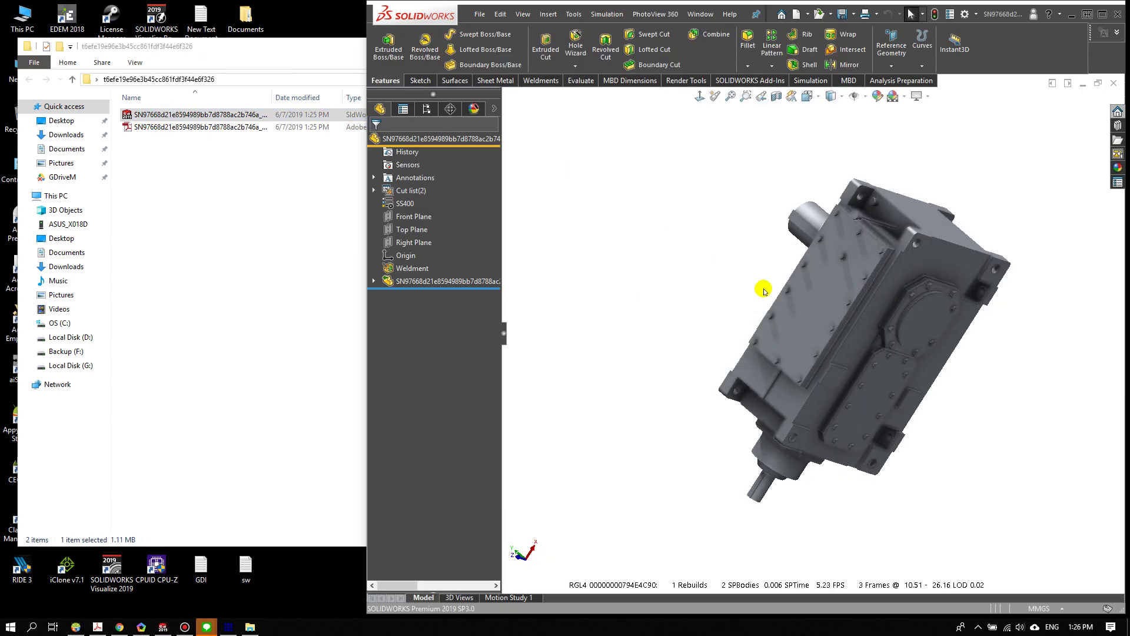
left_click(697, 253)
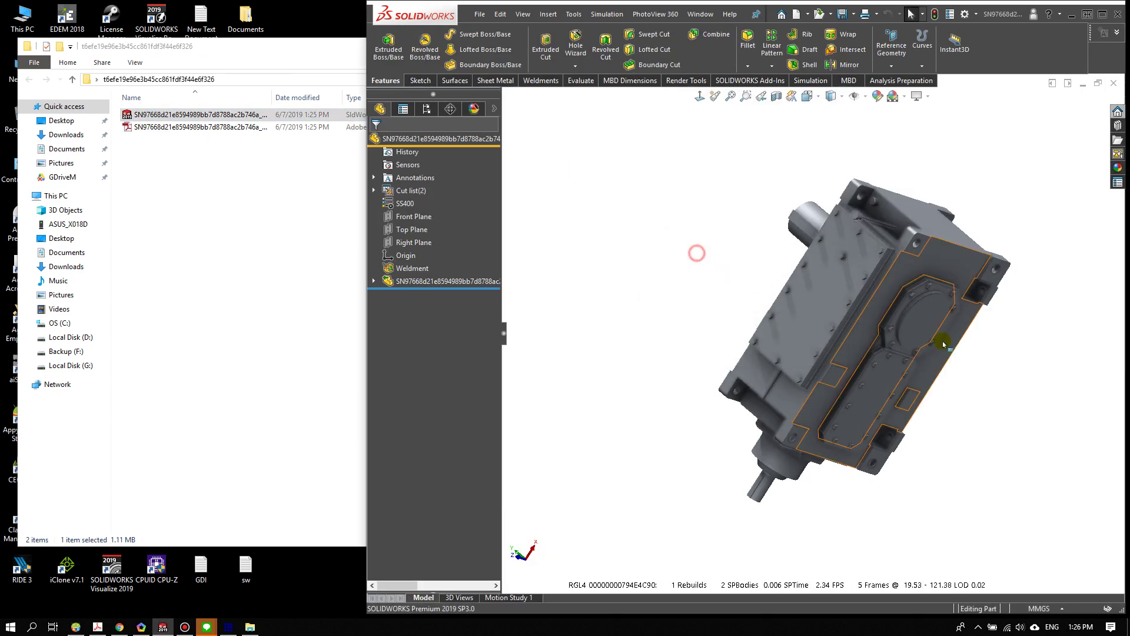
left_click_drag(942, 343, 912, 348)
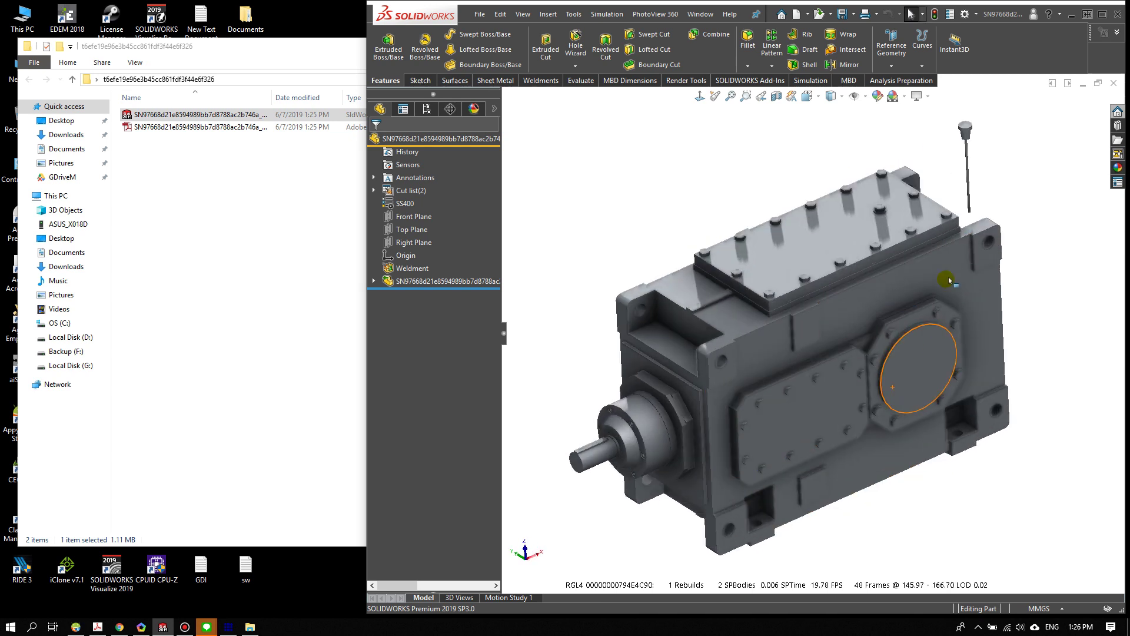
left_click(1106, 12)
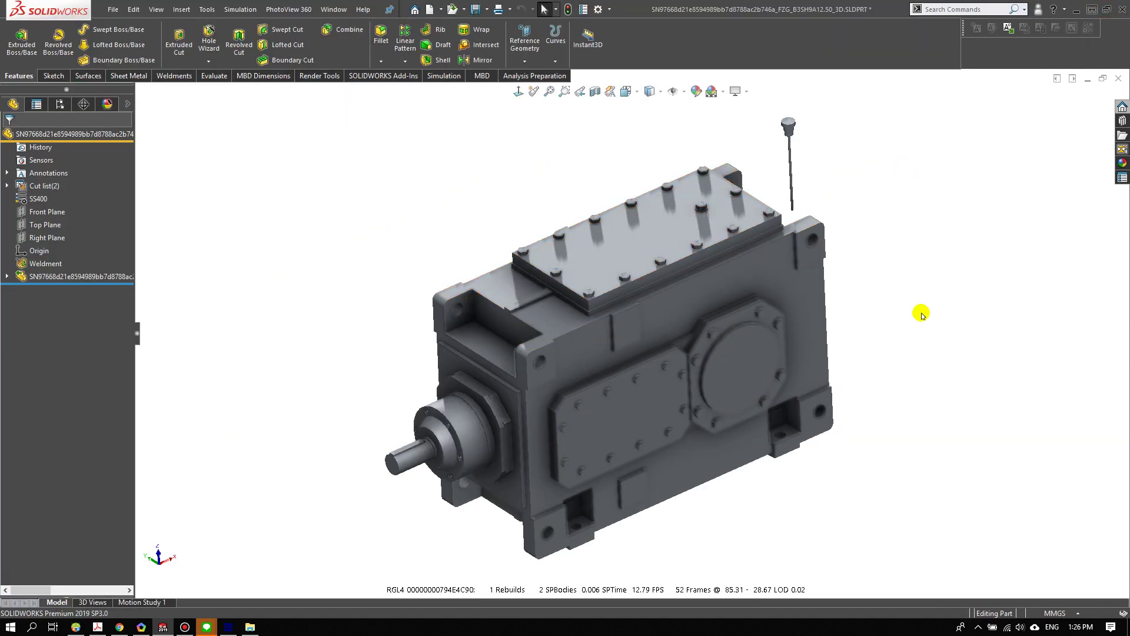
left_click_drag(922, 314, 865, 328)
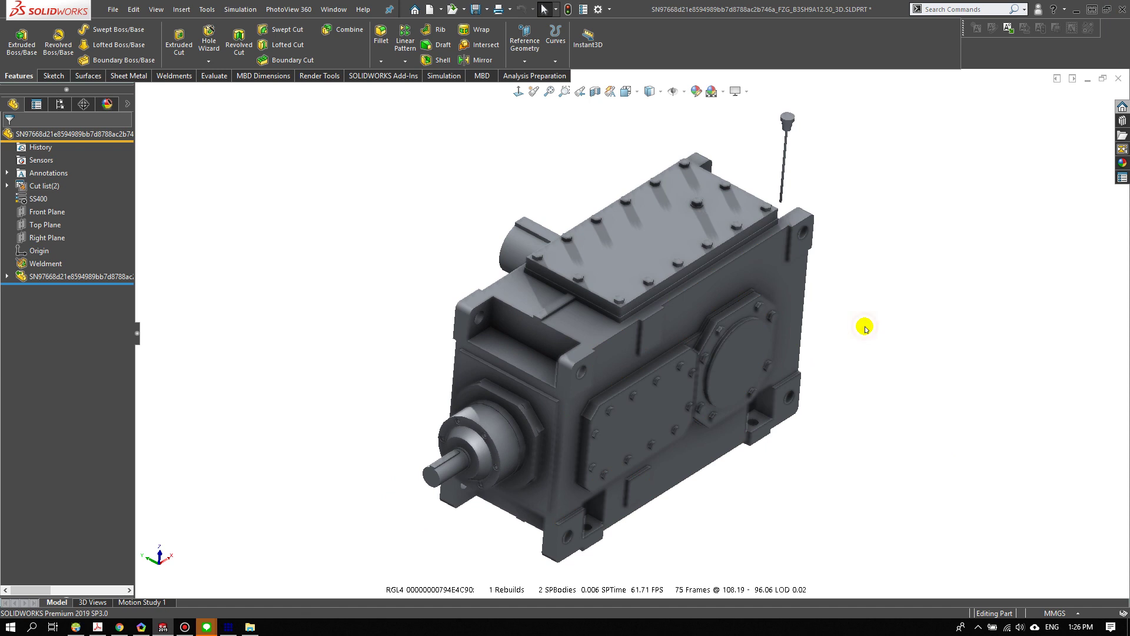